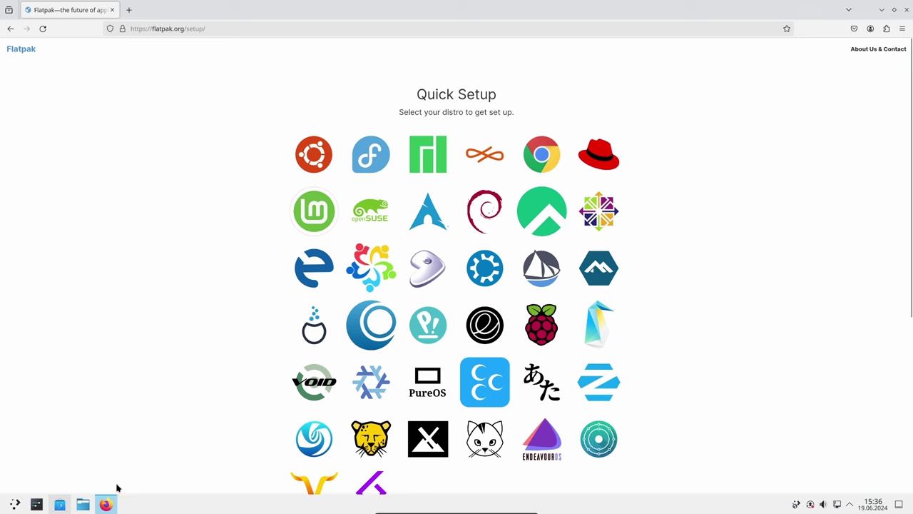
Step: Switch to Discover, view VLC's details from the Most Popular apps, and open its package source choices
left_click(60, 503)
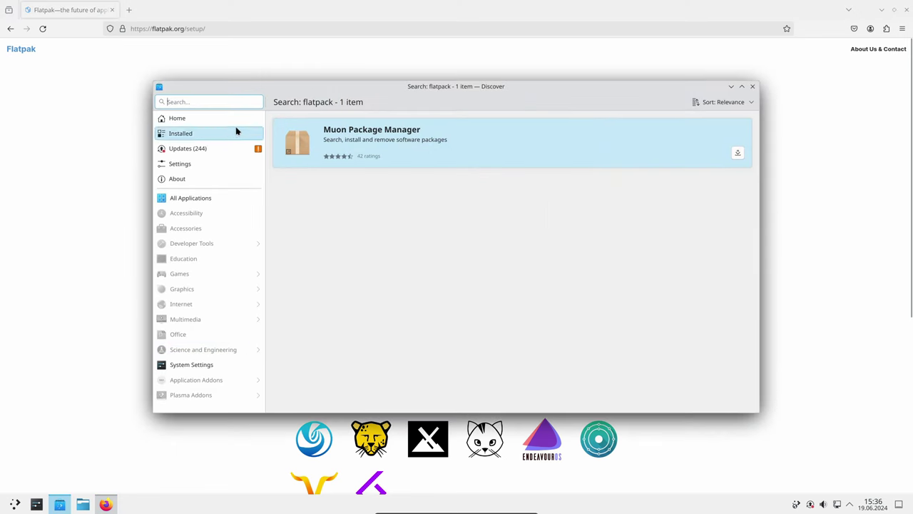
left_click(184, 120)
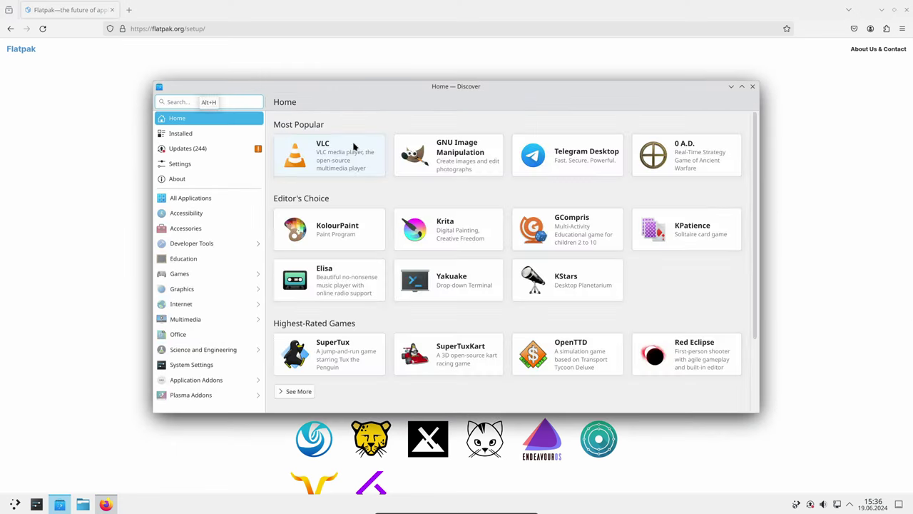
left_click(367, 151)
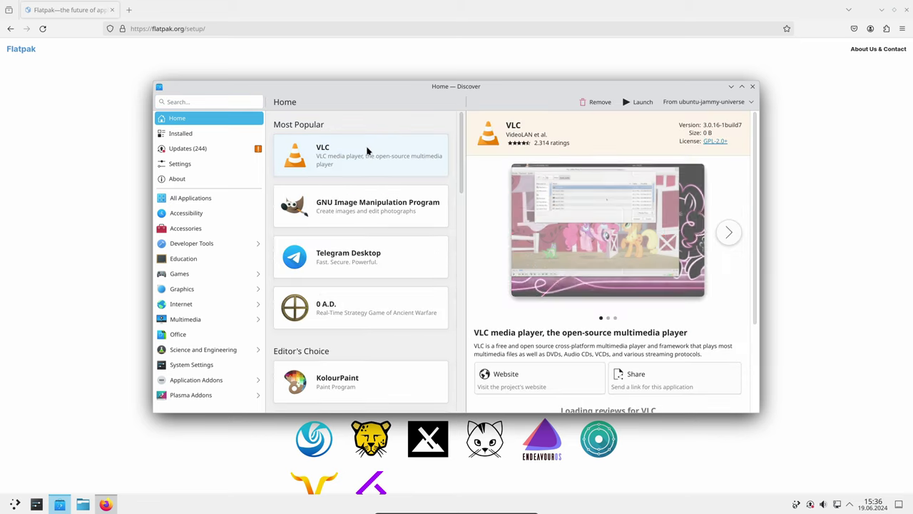
left_click(752, 103)
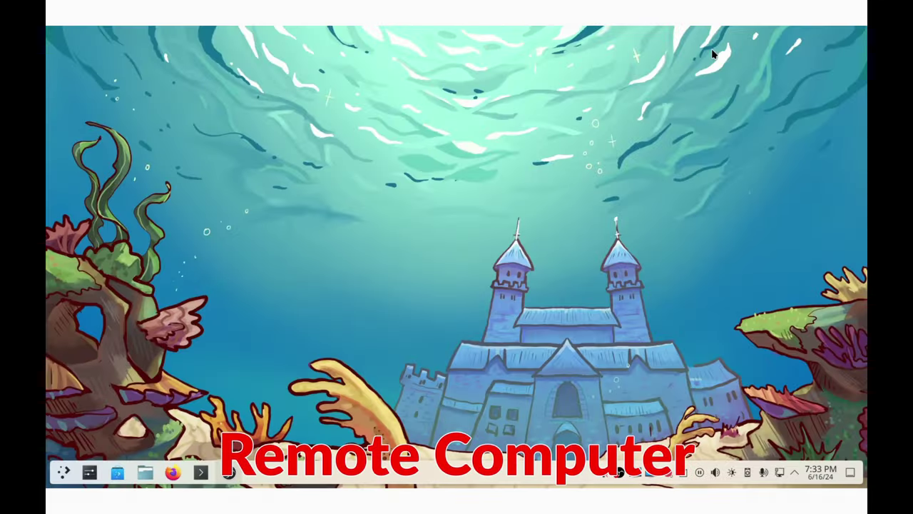
Step: Find the Remote Desktop page in System Settings by searching "rdp" and enable the RDP server
left_click(89, 475)
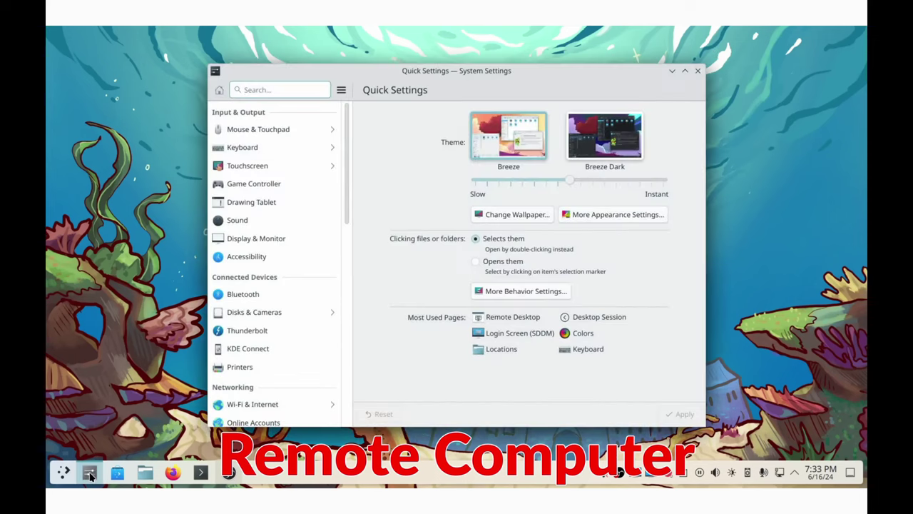
mouse_move(93, 463)
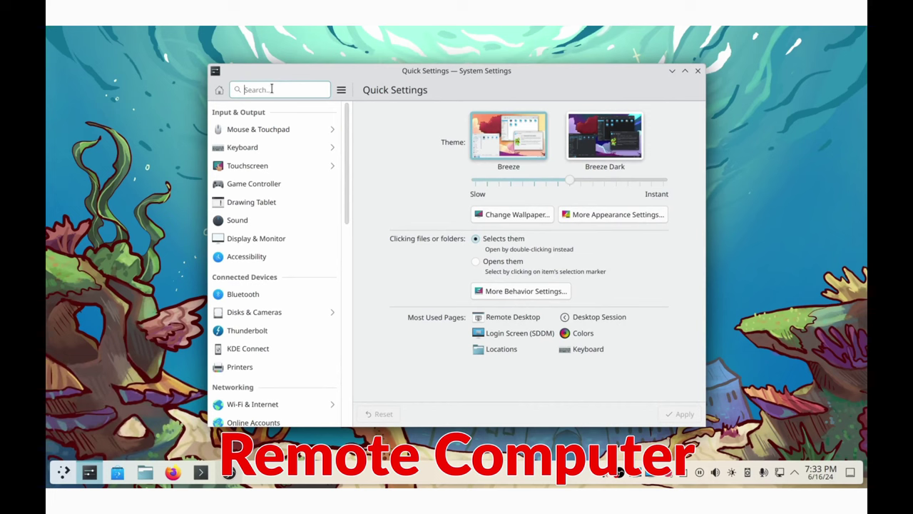
type("rdp")
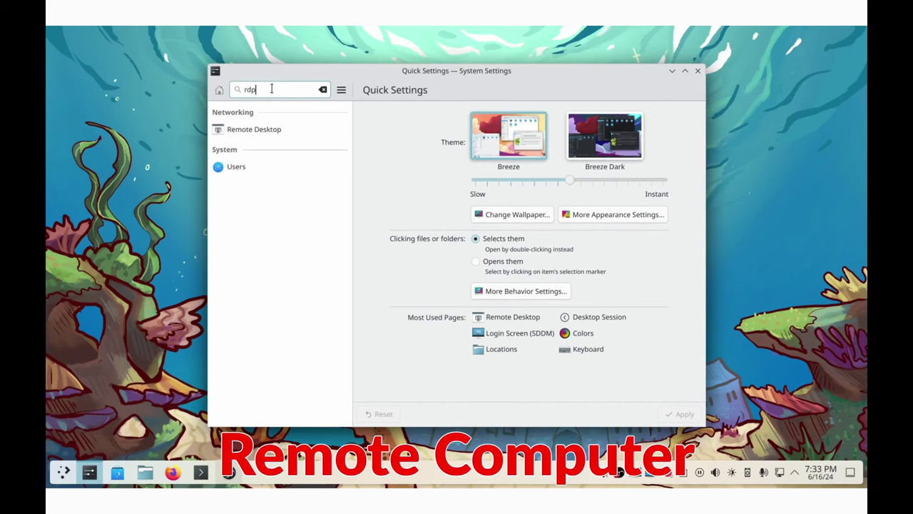
left_click(244, 128)
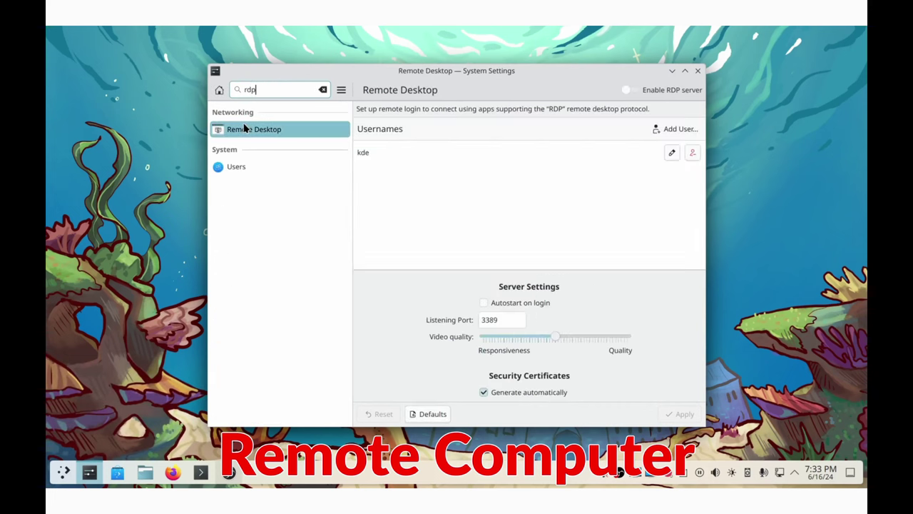
left_click(635, 89)
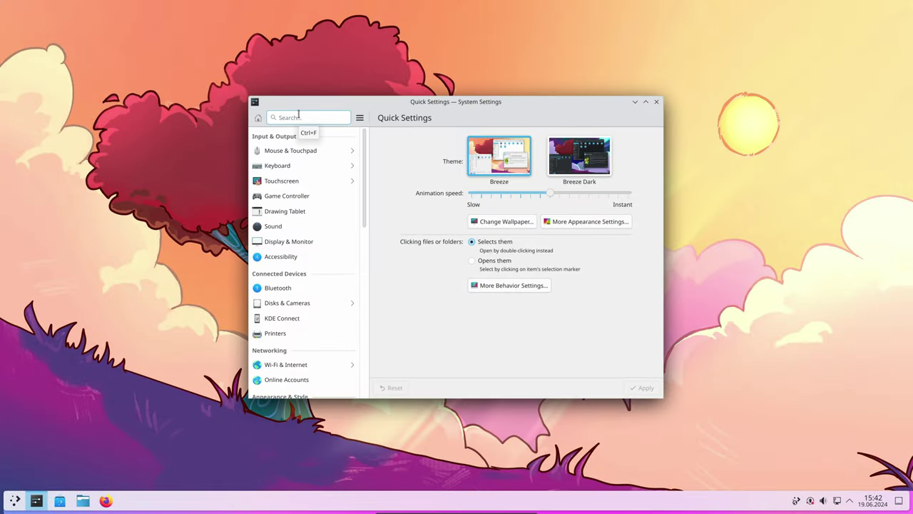
Step: Search the settings for "hide" and enable the Hide Cursor effect in Desktop Effects
type("hide")
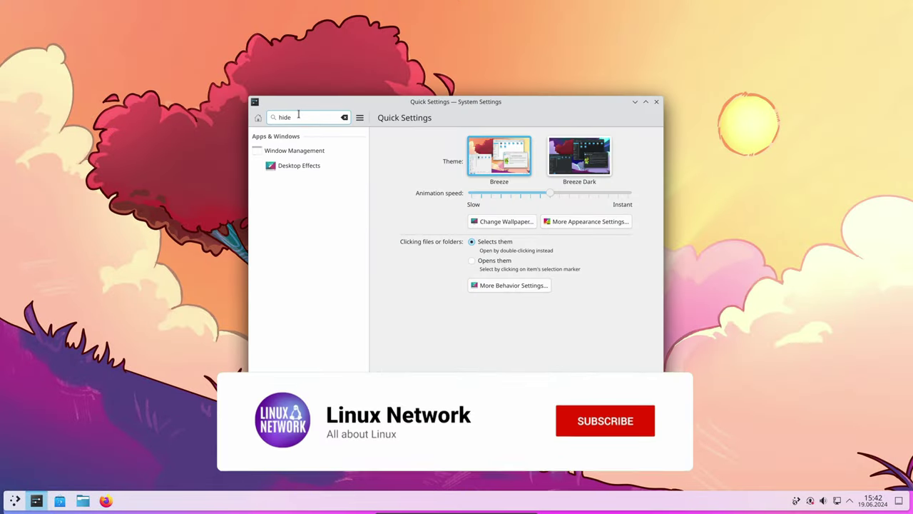
left_click(314, 164)
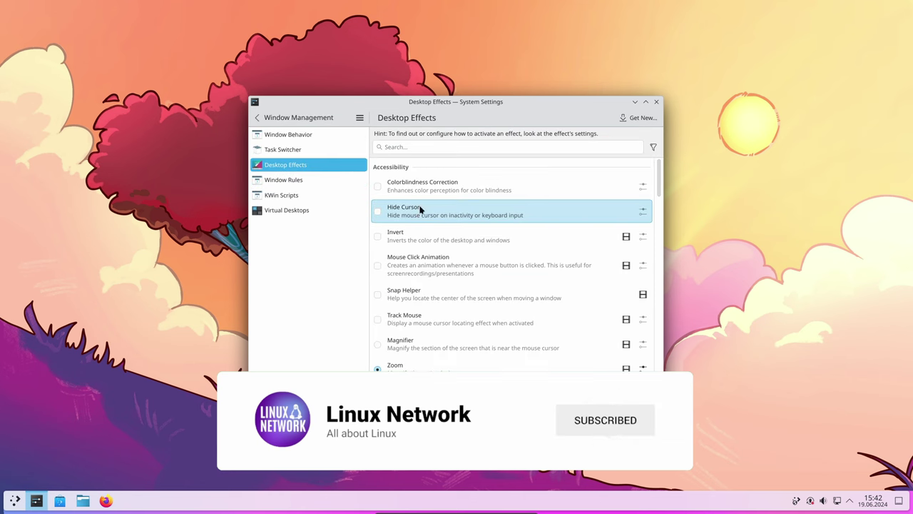
left_click(382, 215)
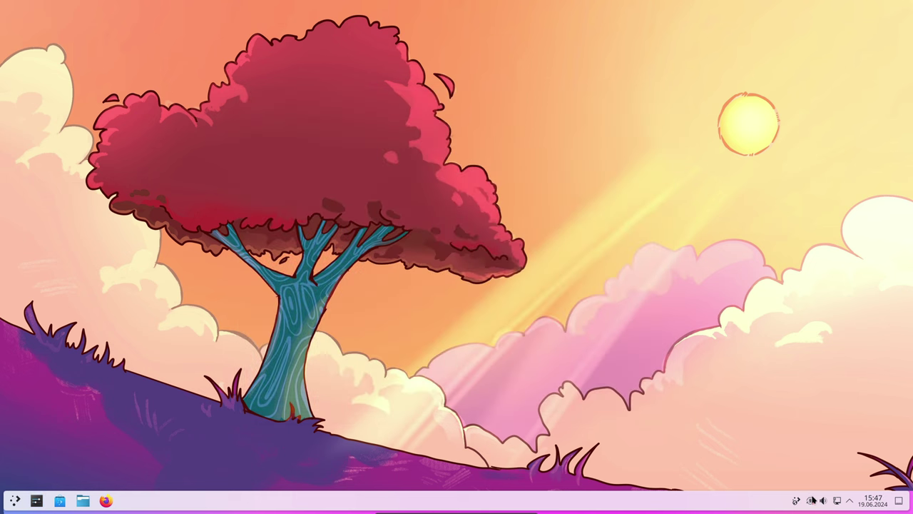
Step: Open the hidden Notifications applet from the system tray and view its full notification settings
left_click(851, 501)
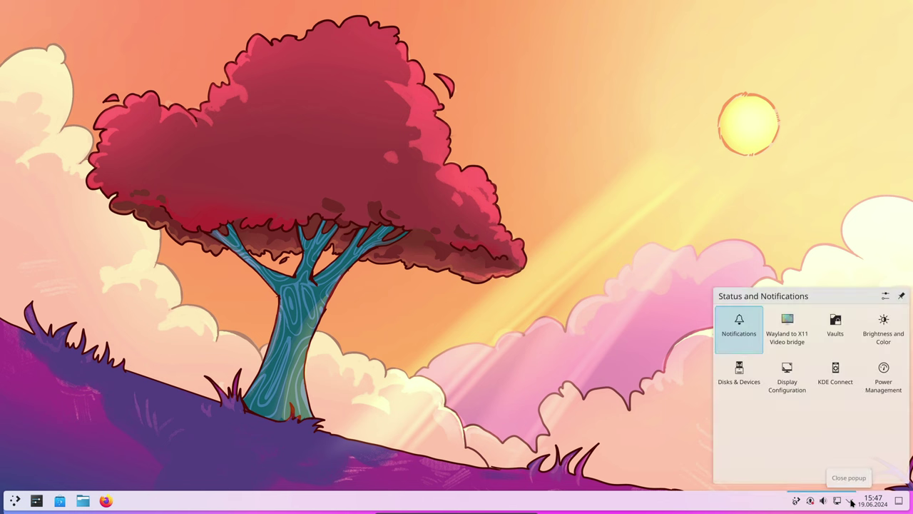
left_click(740, 327)
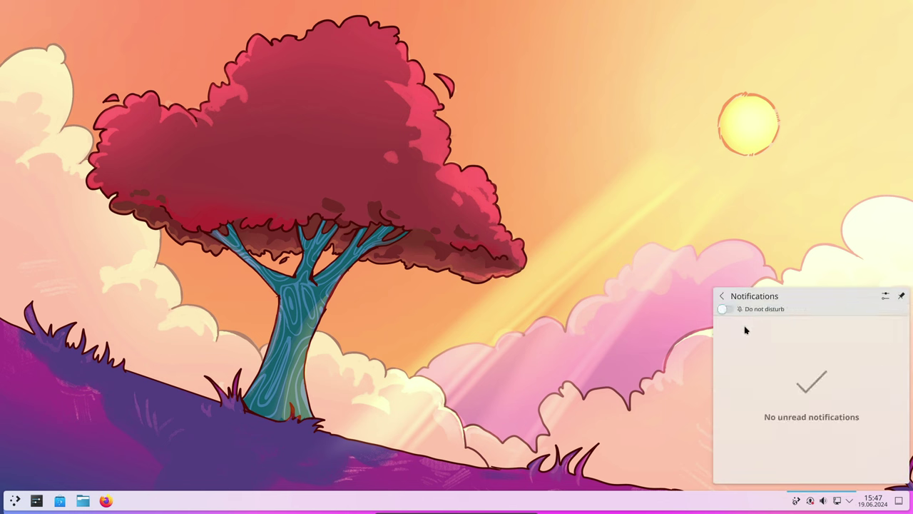
left_click(885, 297)
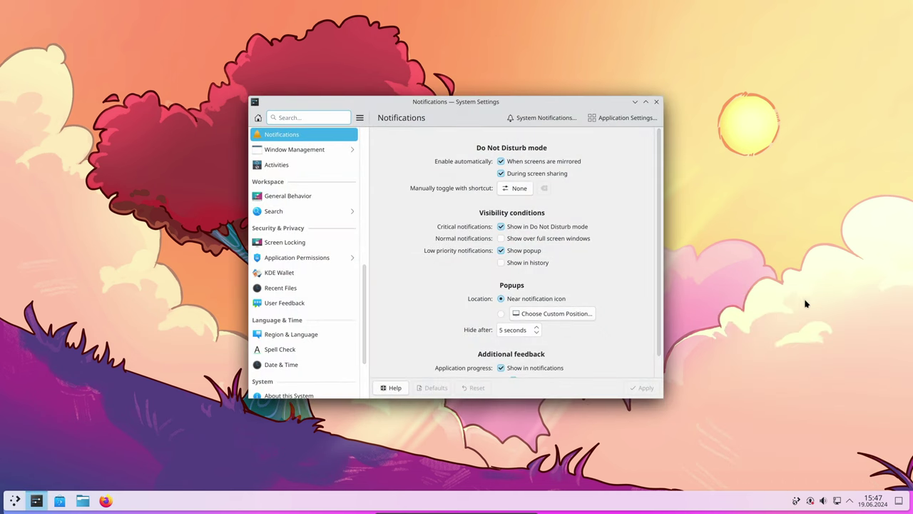
scroll(580, 247, "down", 1)
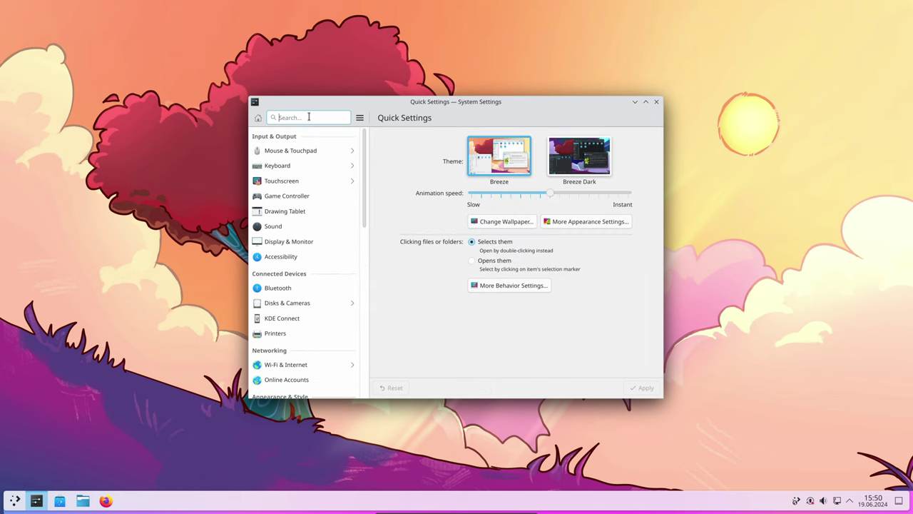
Step: Find the Desktop Session settings by searching "desktop sess" and set session restore to When session was manually saved
type("desk")
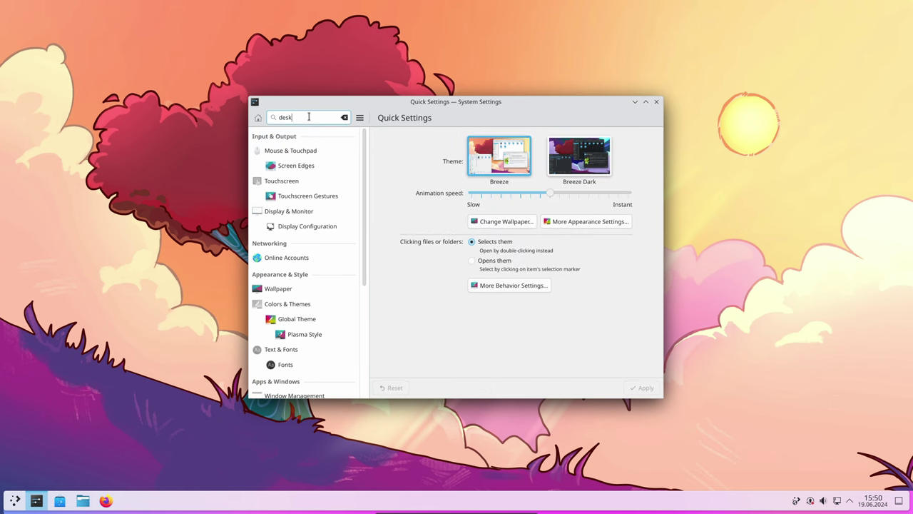
type("top sess")
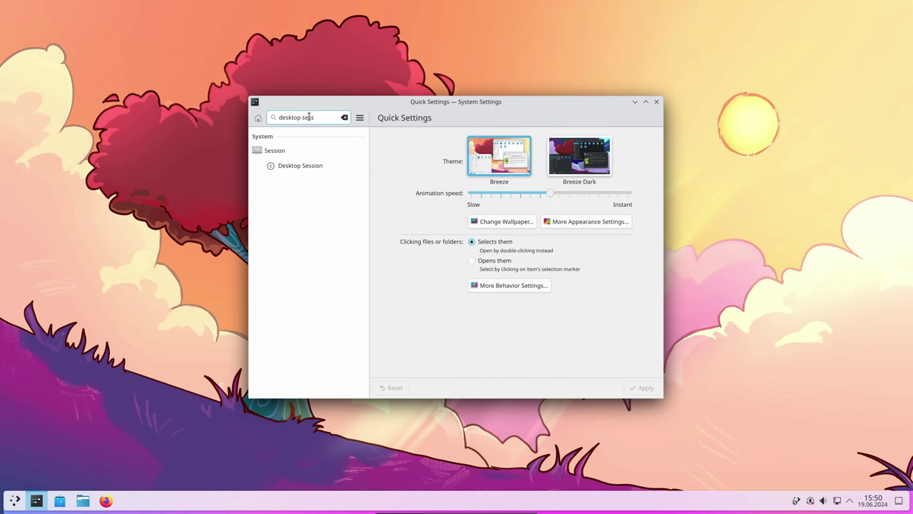
left_click(299, 170)
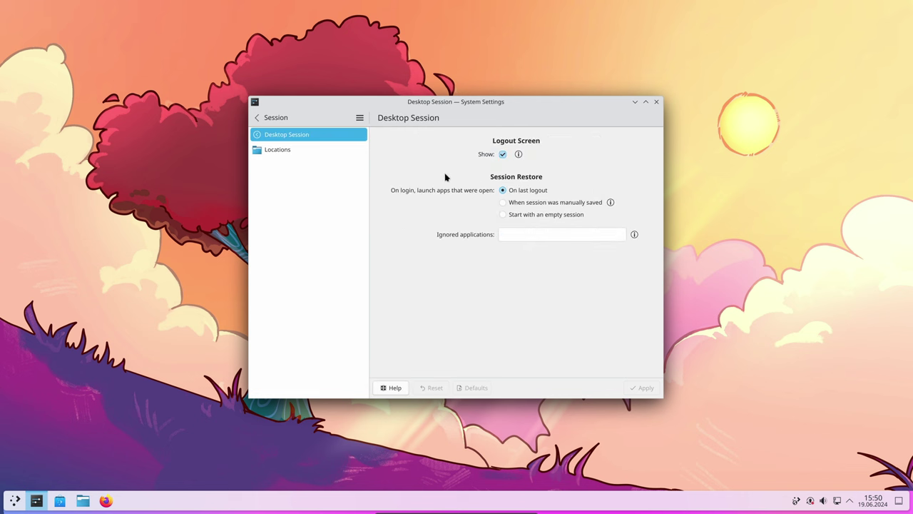
left_click(584, 204)
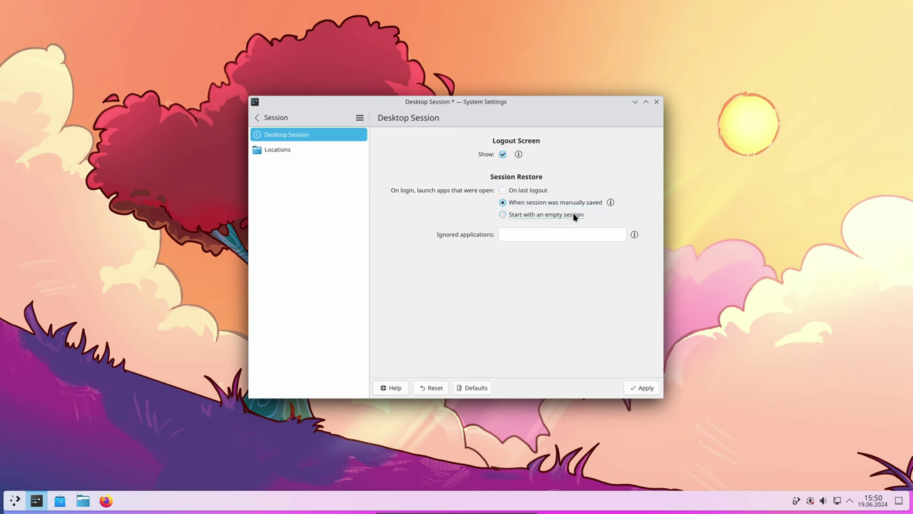
left_click(573, 215)
left_click(540, 204)
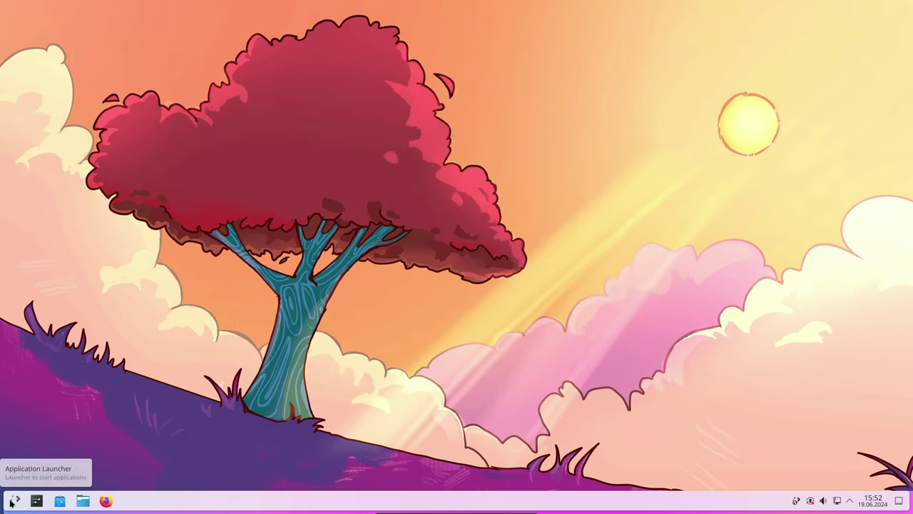
Step: Calculate 1 + 2 with the Application Launcher's search
left_click(13, 502)
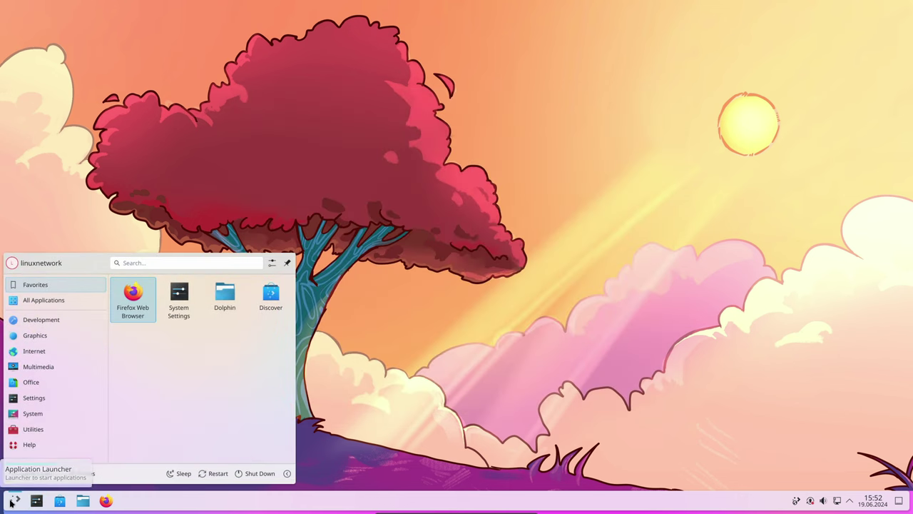
left_click(155, 262)
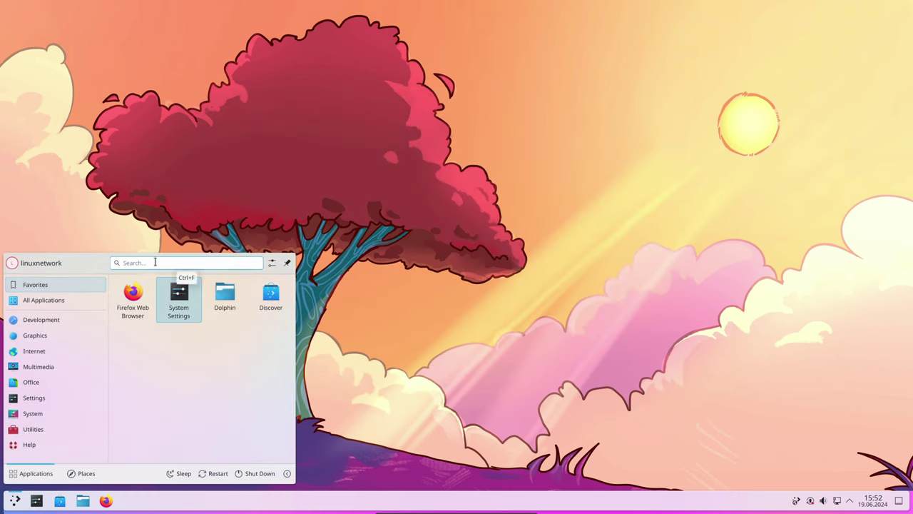
type("1 + ")
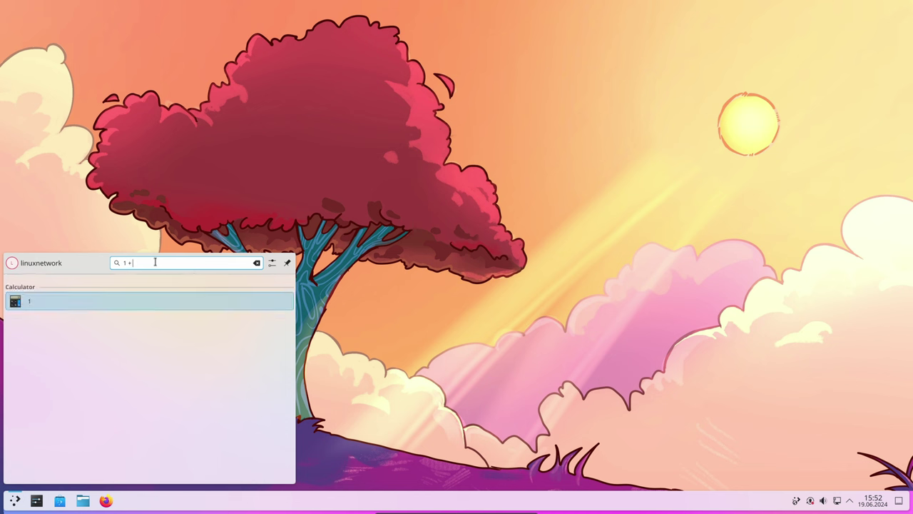
type("2")
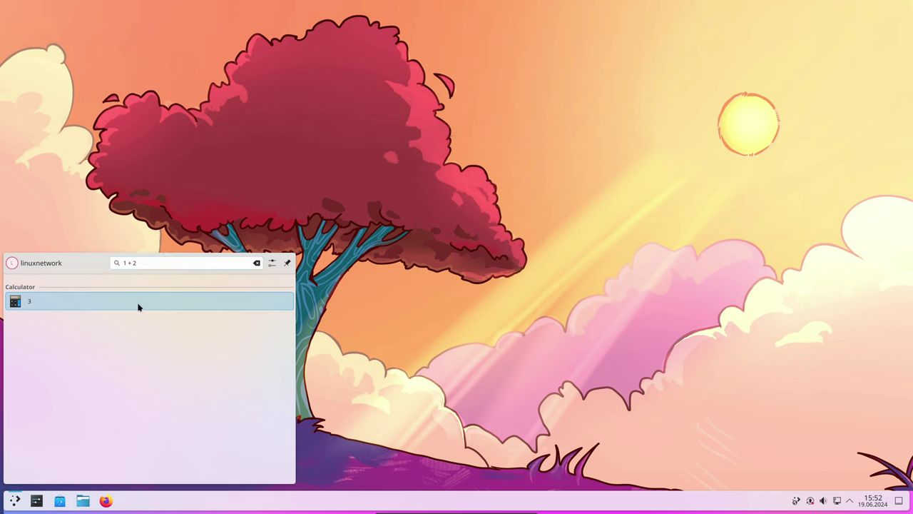
Step: Replace the calculation in the launcher's search with "6*"
left_click_drag(144, 262, 111, 263)
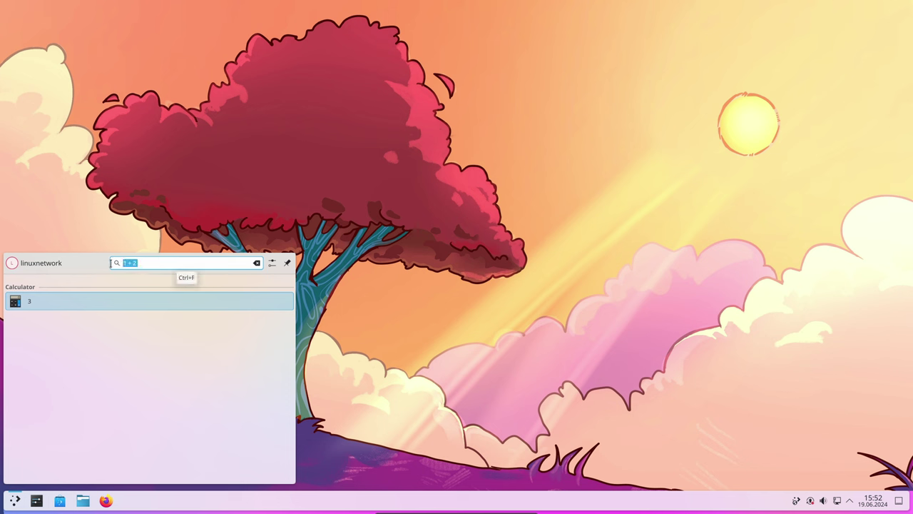
type("6")
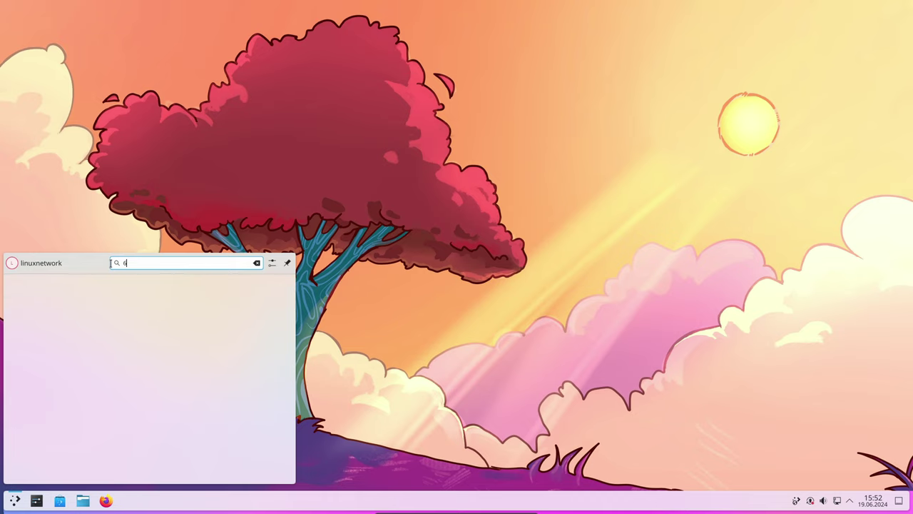
type("*")
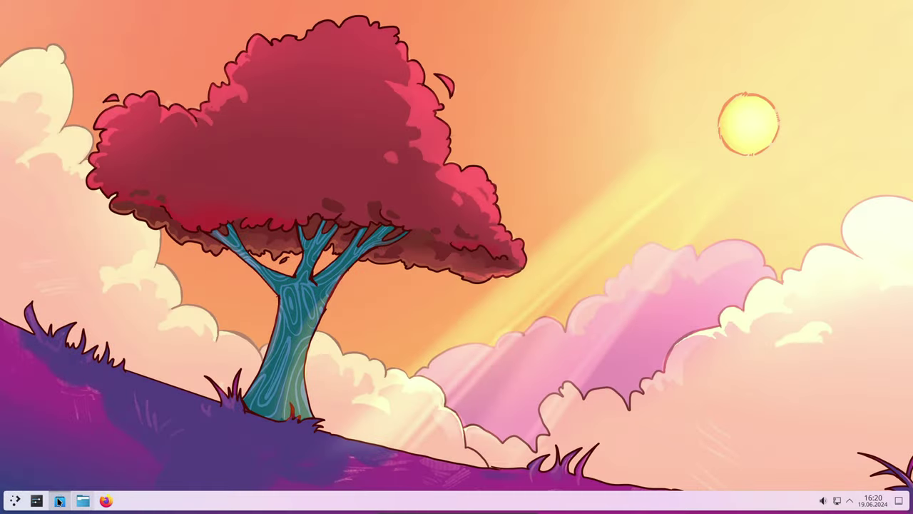
Step: Open Discover's settings and make Snap the default software source
left_click(60, 500)
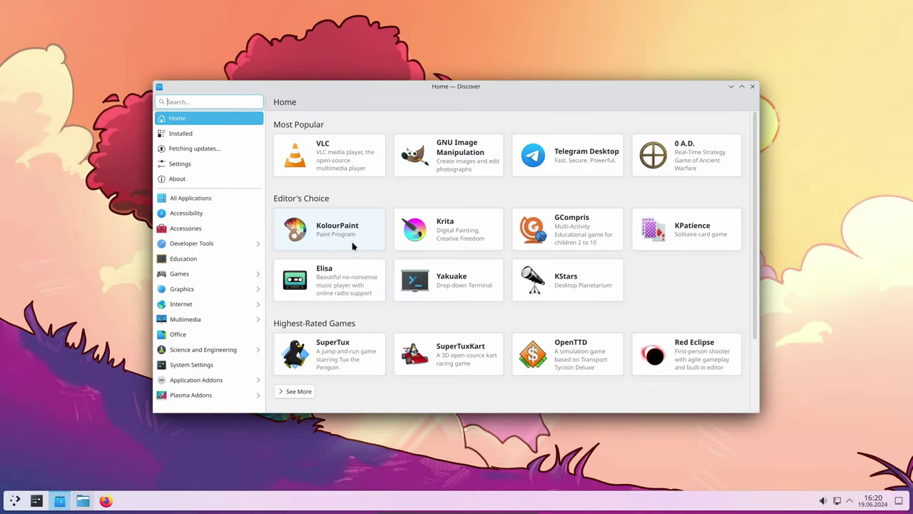
left_click(184, 166)
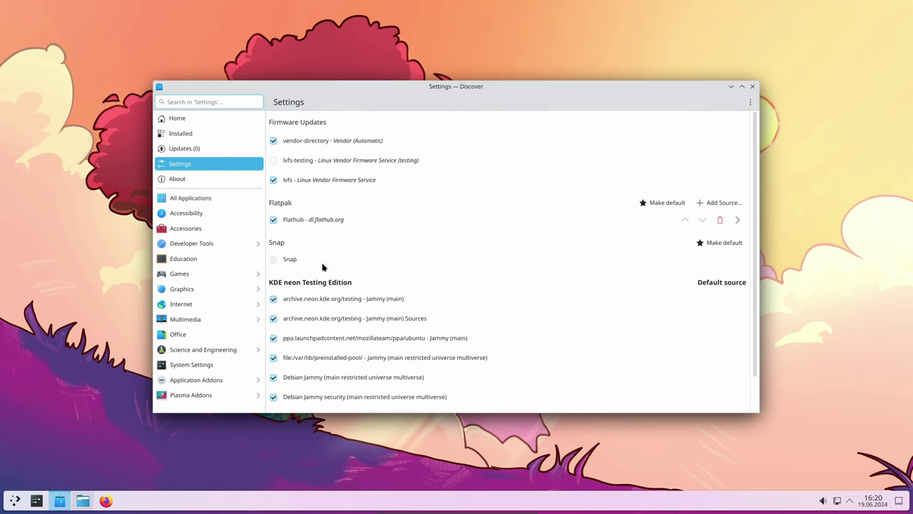
left_click(721, 244)
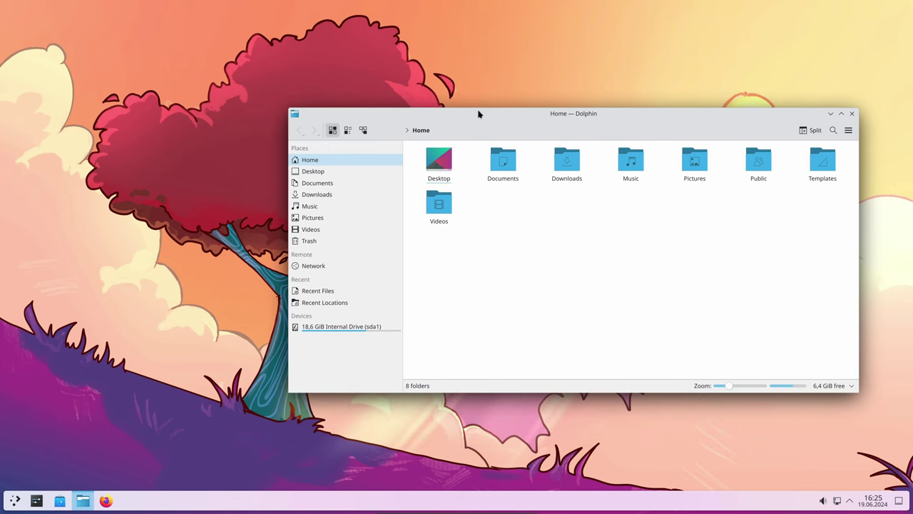
Step: Shrink the Dolphin window and move it away from the color scheme previews in System Settings
left_click_drag(465, 116, 418, 120)
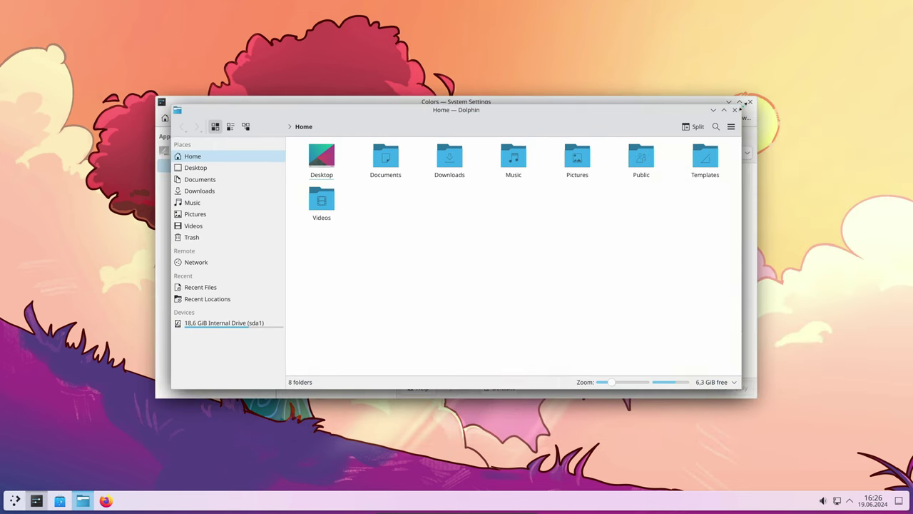
left_click_drag(554, 125, 537, 129)
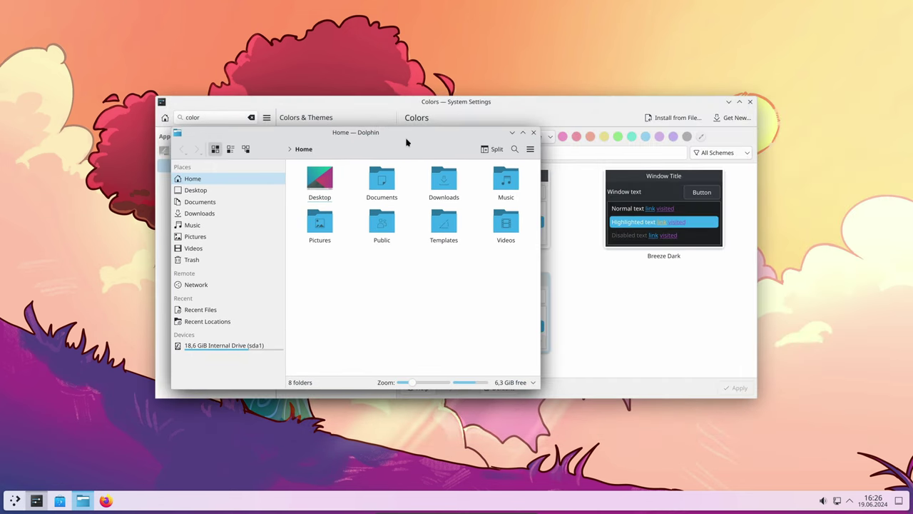
left_click_drag(407, 142, 261, 80)
Step: Move System Settings clear of the Dolphin window and try the pink, red, orange and yellow accent colors in turn
left_click(564, 137)
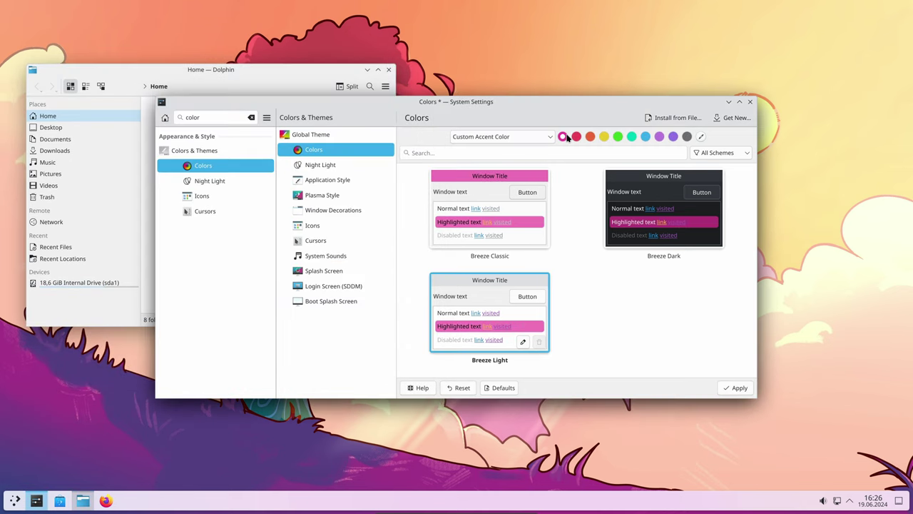
left_click_drag(473, 115, 553, 207)
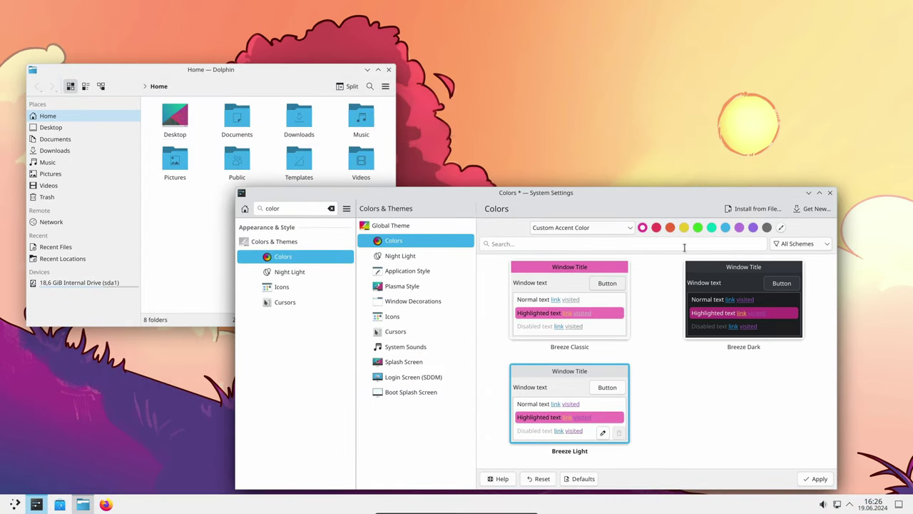
left_click(657, 227)
left_click(670, 228)
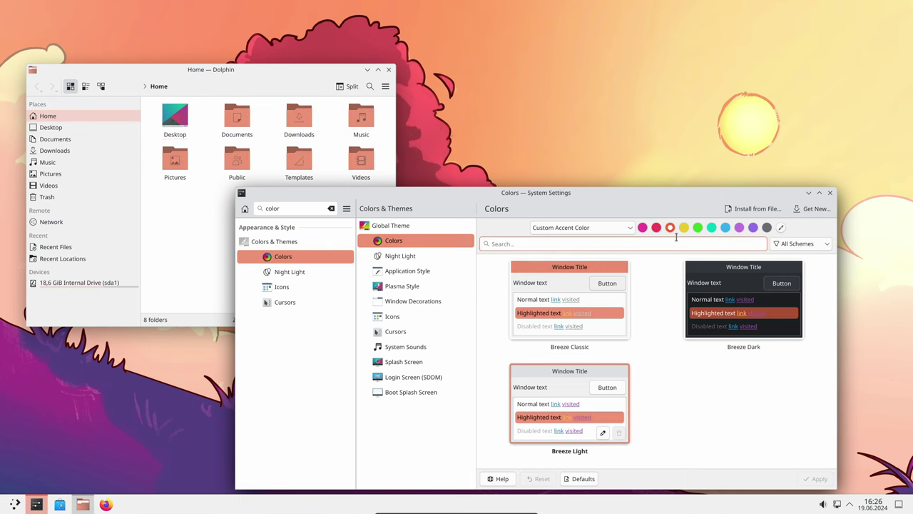
left_click(683, 227)
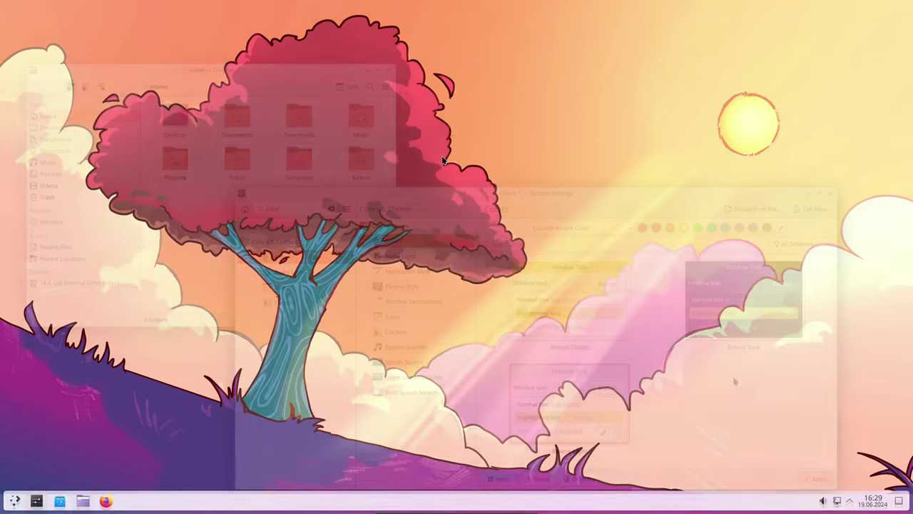
Step: Enter the desktop's edit mode and exit it again from the desktop background
right_click(442, 159)
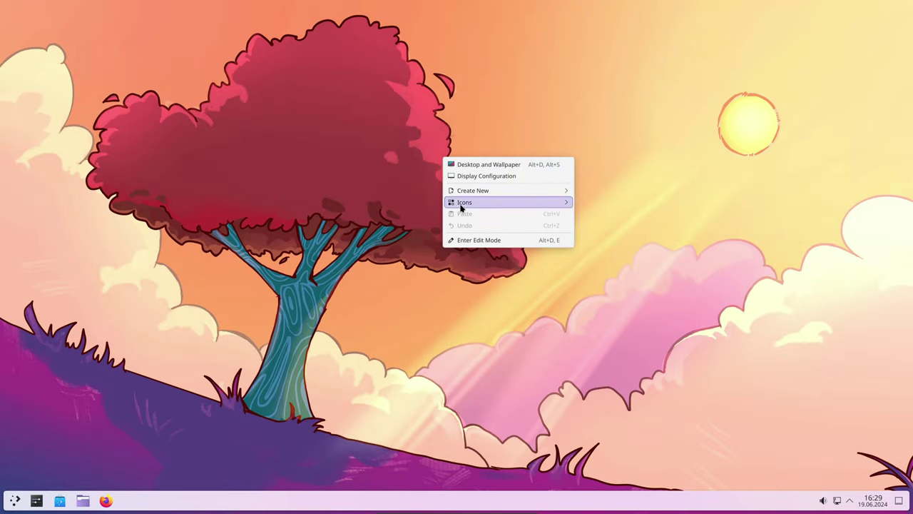
left_click(467, 240)
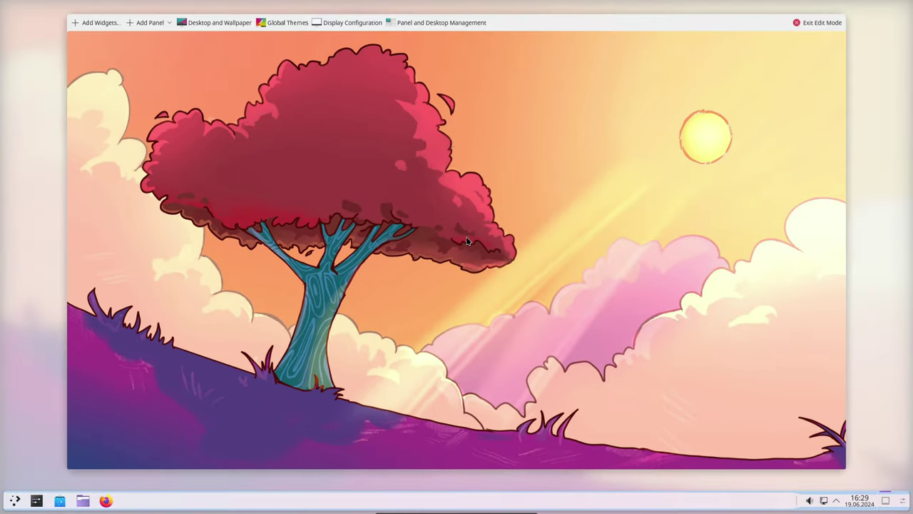
right_click(467, 241)
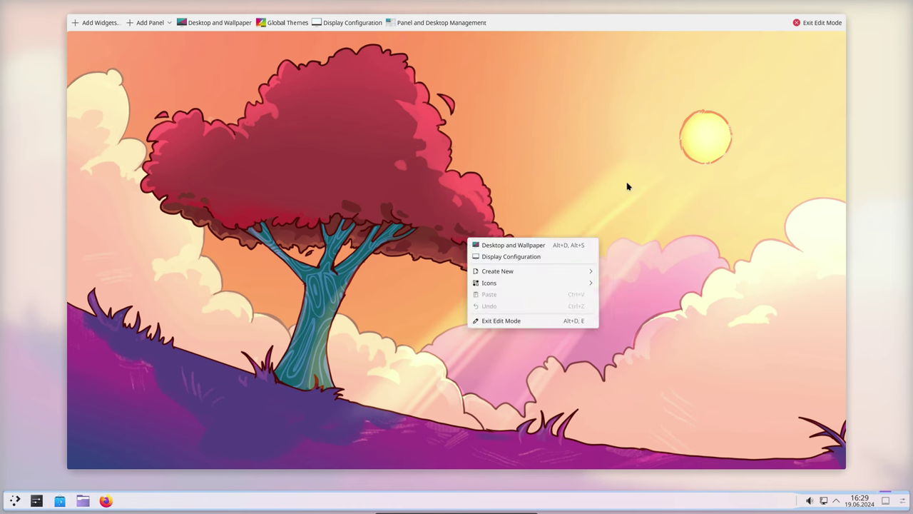
left_click(676, 166)
right_click(468, 166)
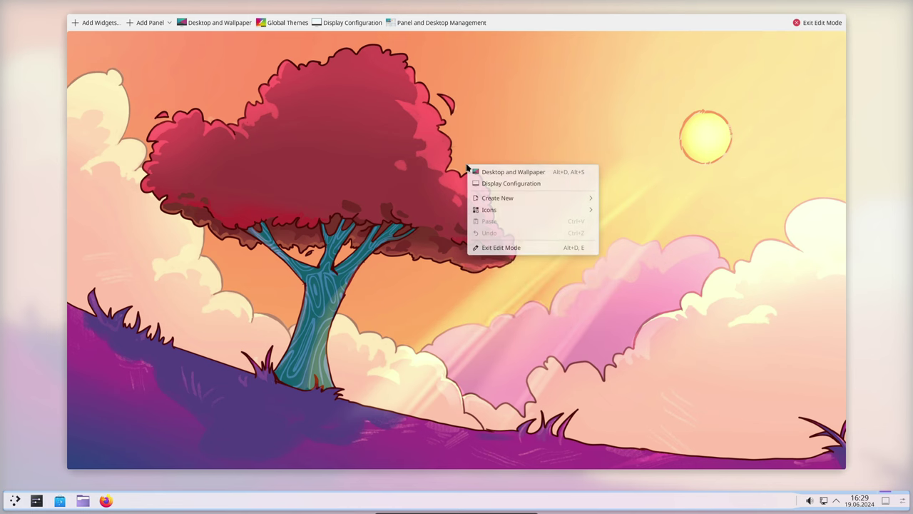
left_click(493, 246)
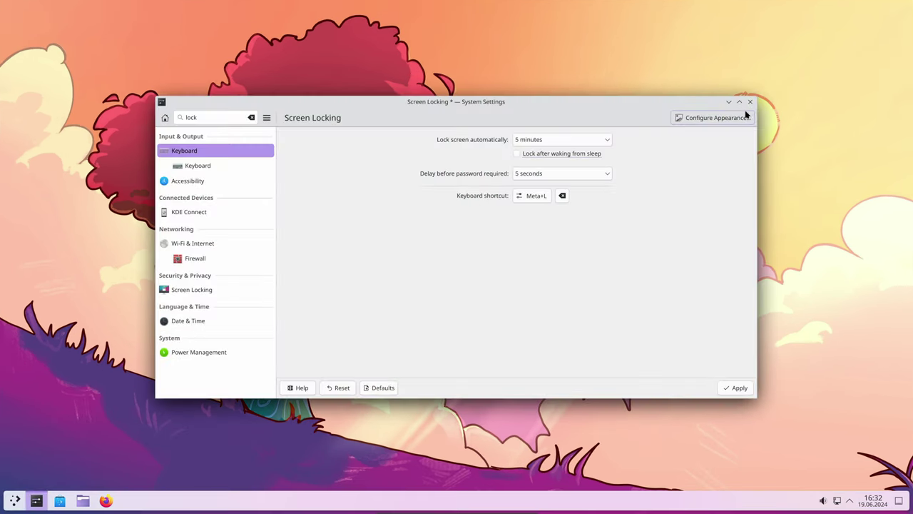
Step: Search System Settings for "screen lo" and turn on locking after waking from sleep for Screen Locking
double_click(180, 117)
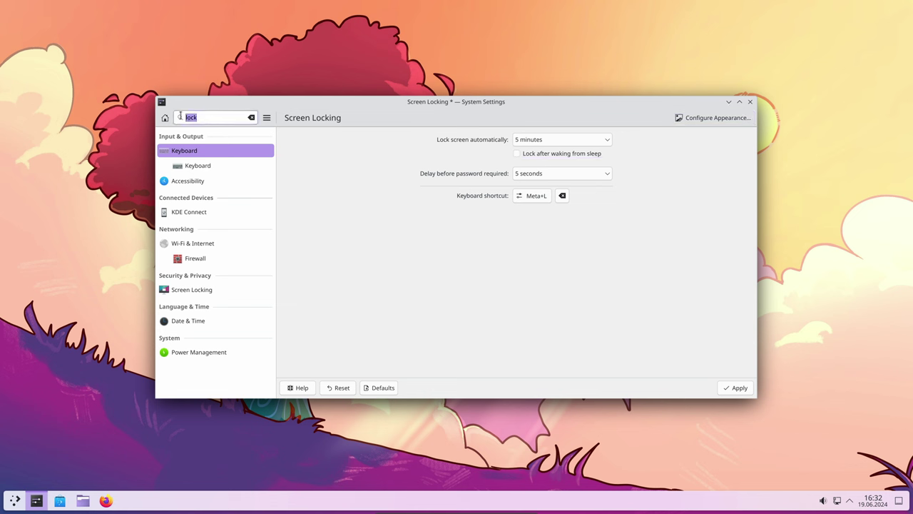
key("BackSpace")
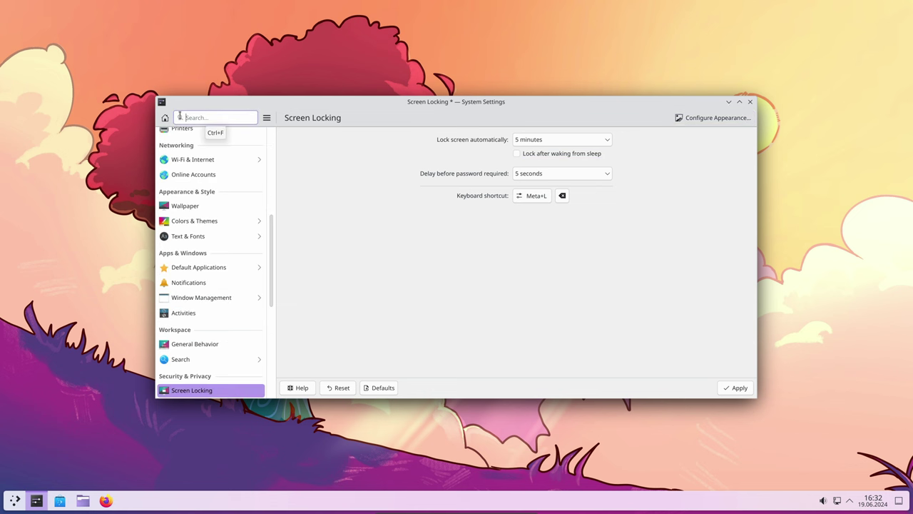
type("screen lo")
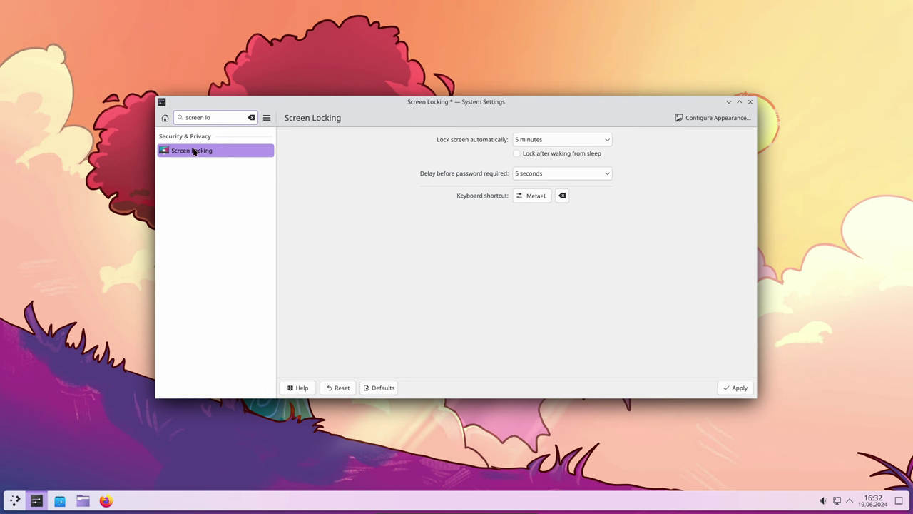
left_click(518, 156)
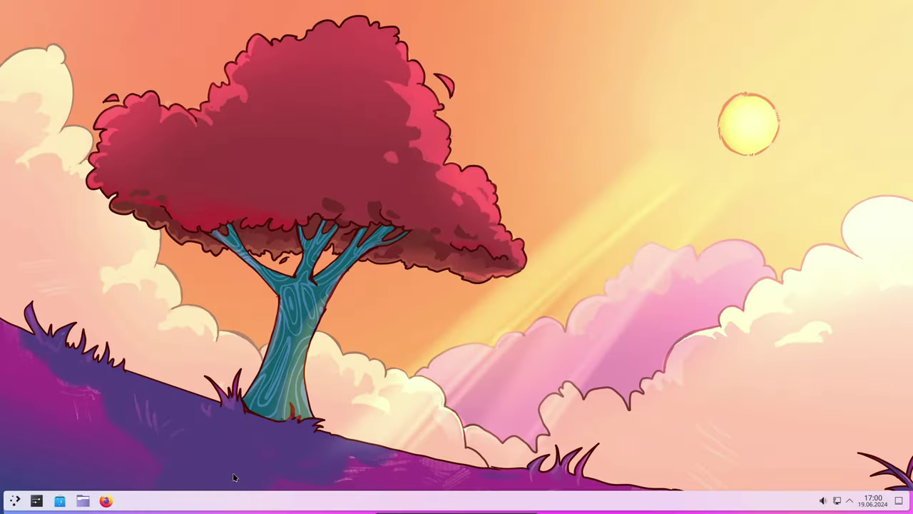
Step: Open System Settings, search for "mouse" and go to the Screen Edges page of Mouse & Touchpad
left_click(44, 502)
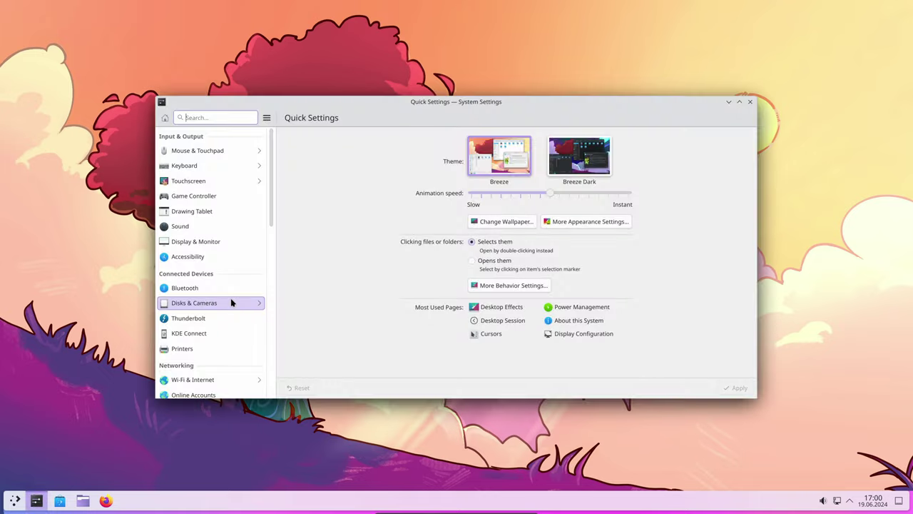
type("mouse")
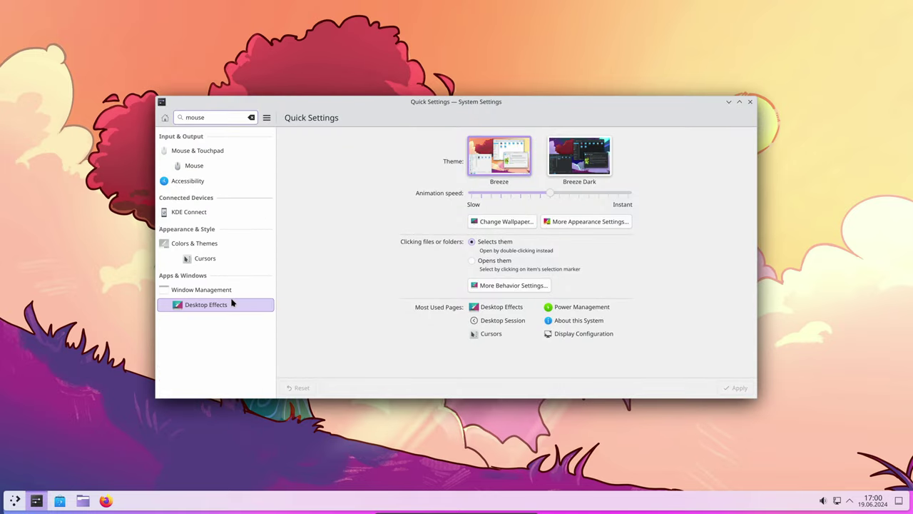
left_click(190, 167)
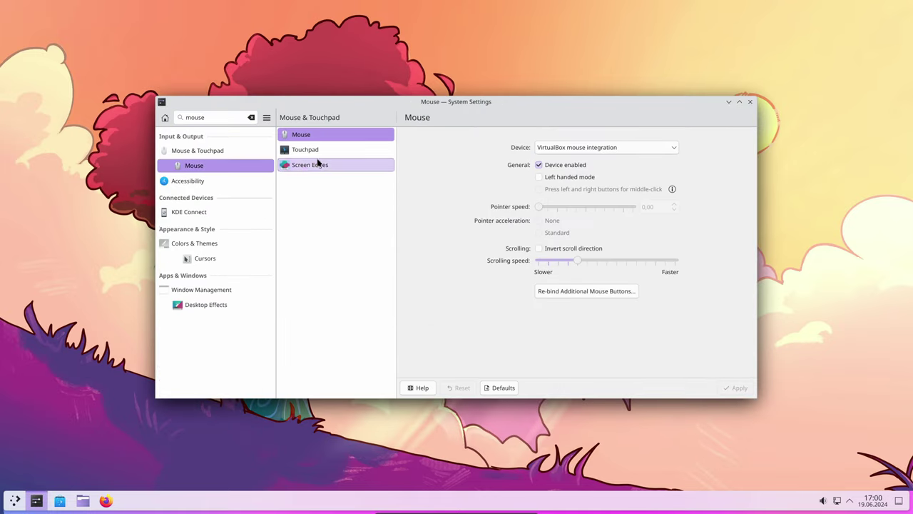
left_click(317, 165)
scroll(728, 284, "down", 1)
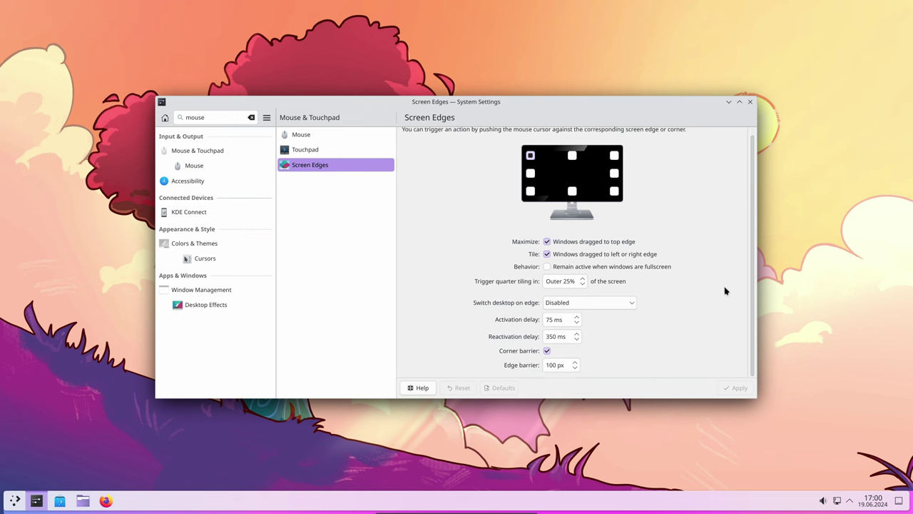
Step: Lower the edge barrier to 99 px and raise it again, and switch the corner barrier off and back on
left_click(575, 368)
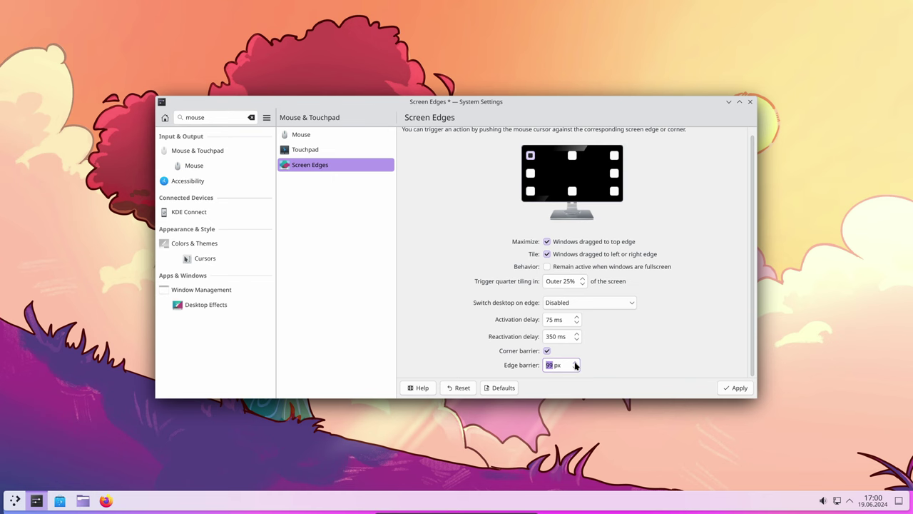
left_click(576, 362)
left_click(547, 351)
left_click(547, 351)
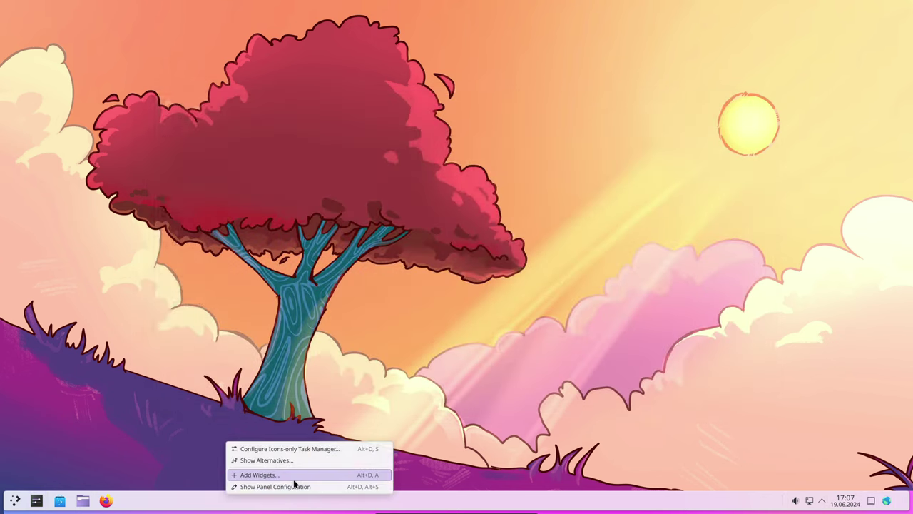
Step: Open the list of widgets that can be added to the panel and search it for "web"
left_click(289, 478)
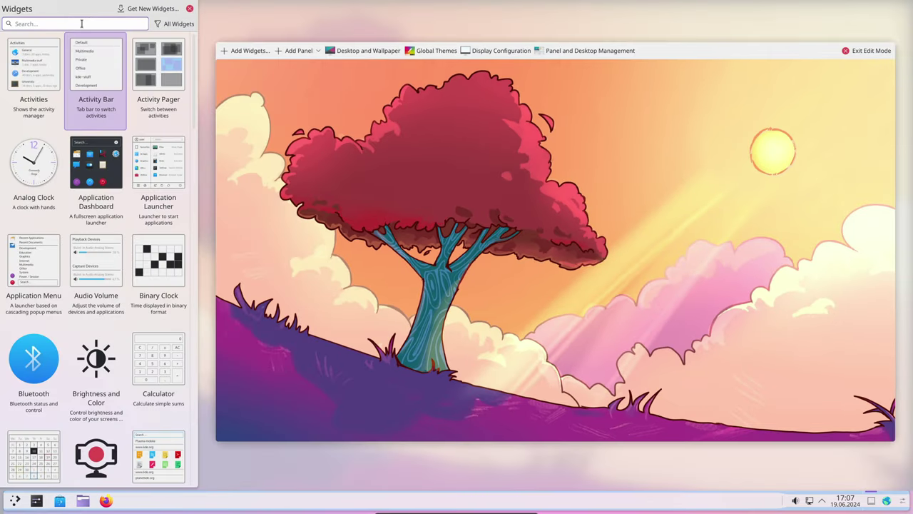
type("web")
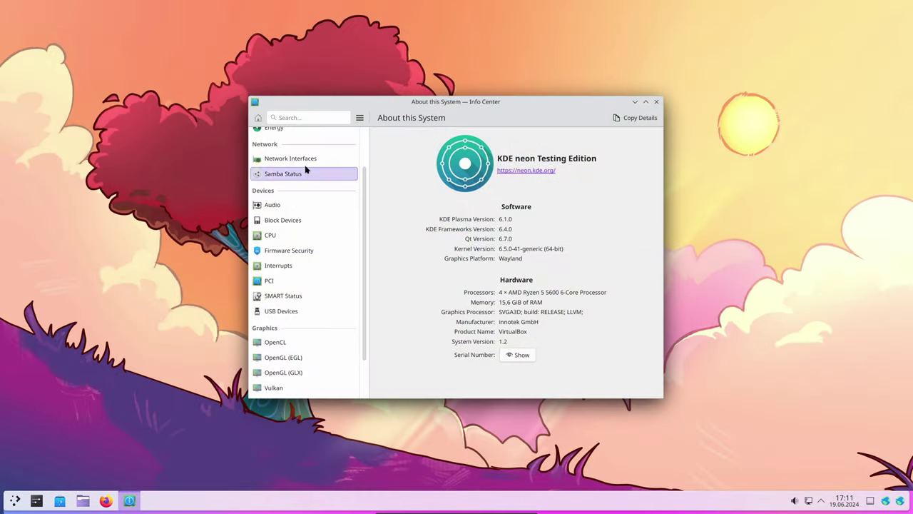
Step: Open the Audio page in Info Center and examine its list of sound modules
left_click(291, 207)
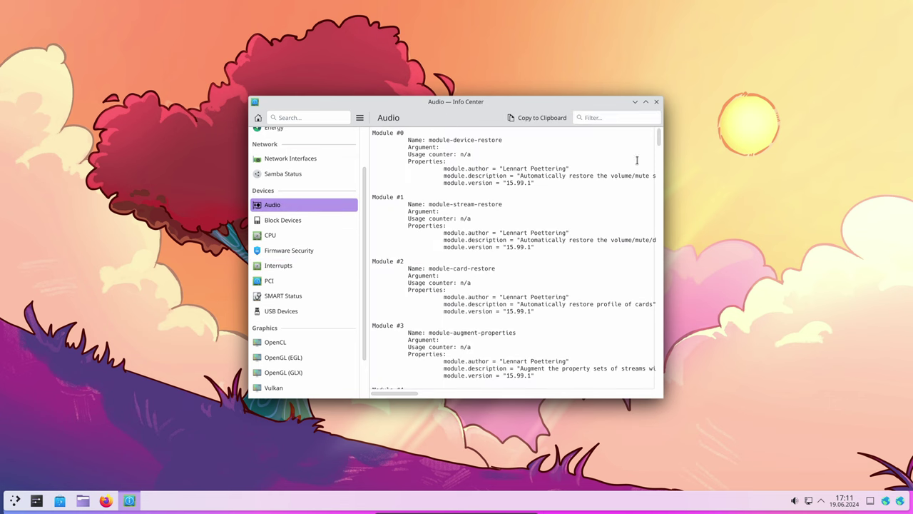
scroll(634, 168, "down", 14)
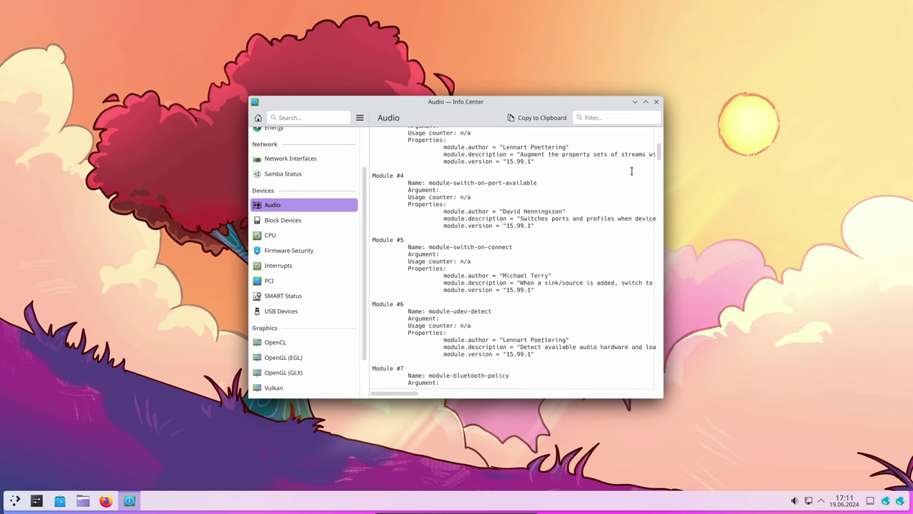
scroll(632, 172, "down", 12)
key("super")
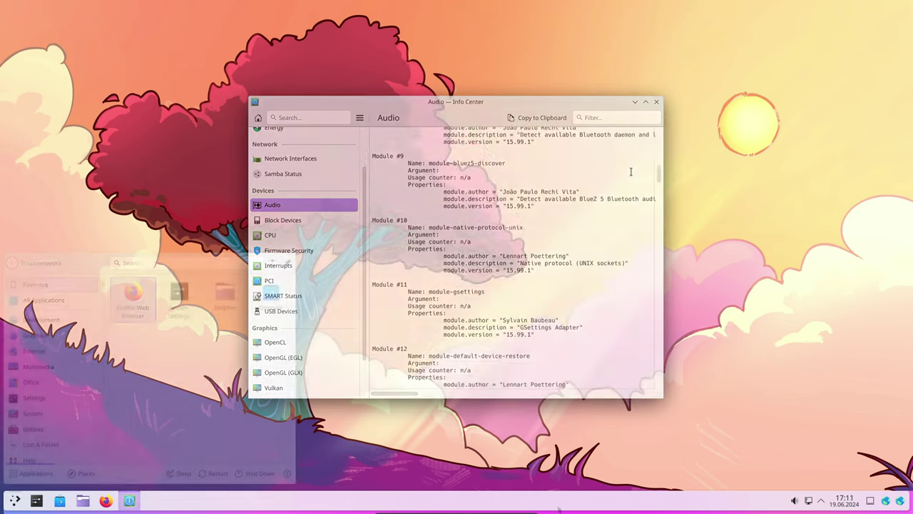
left_click(398, 415)
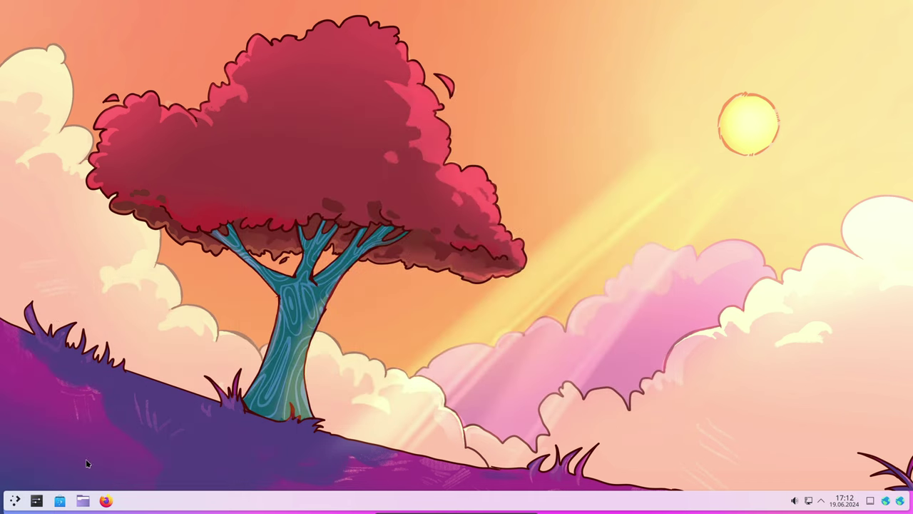
Step: Search the Application Launcher for "krunner" and run it
left_click(17, 501)
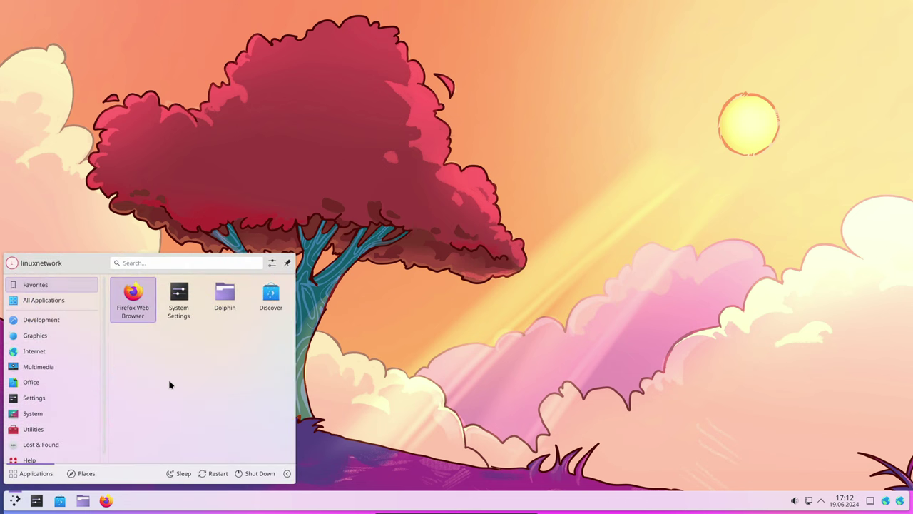
type("krunner")
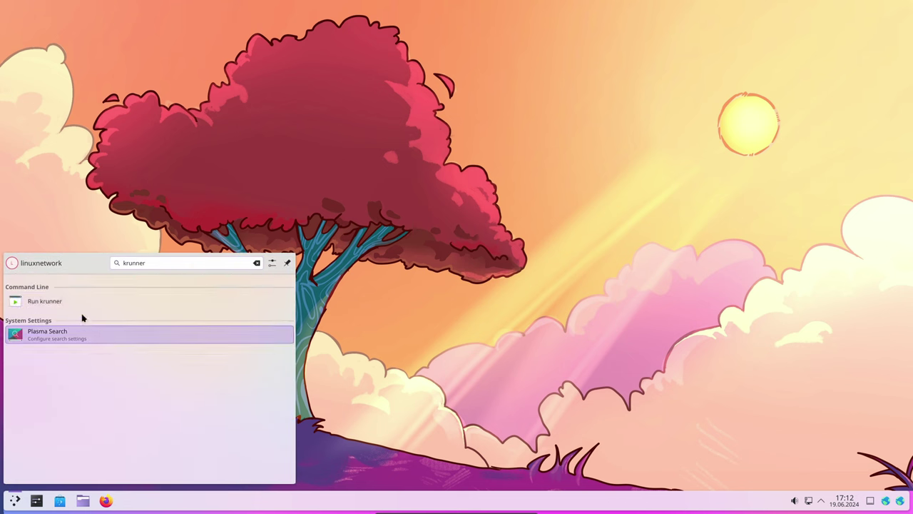
left_click(62, 302)
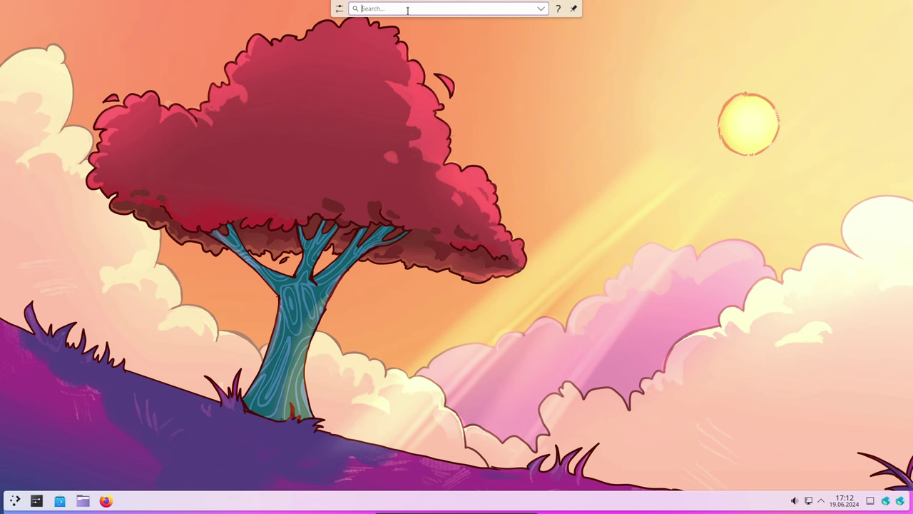
Step: Search System Settings for "night" and show the switching times options of Night Light
left_click(36, 500)
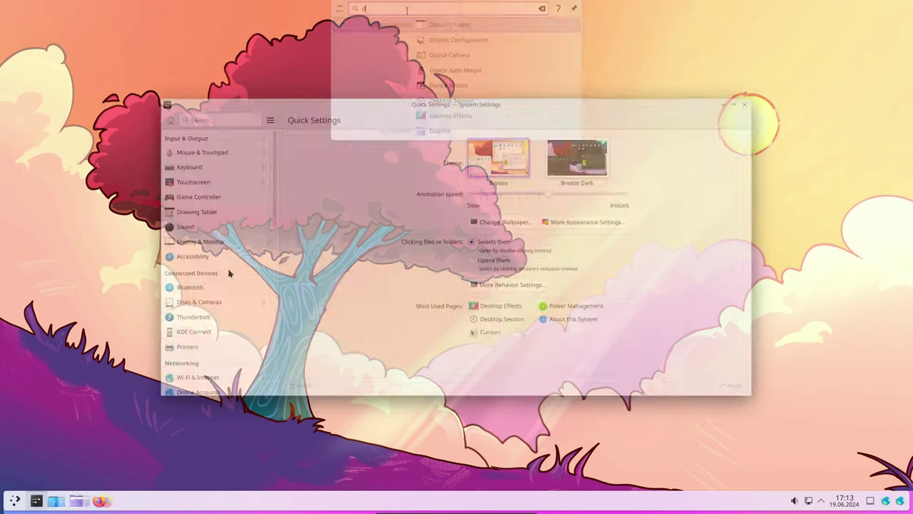
type("night")
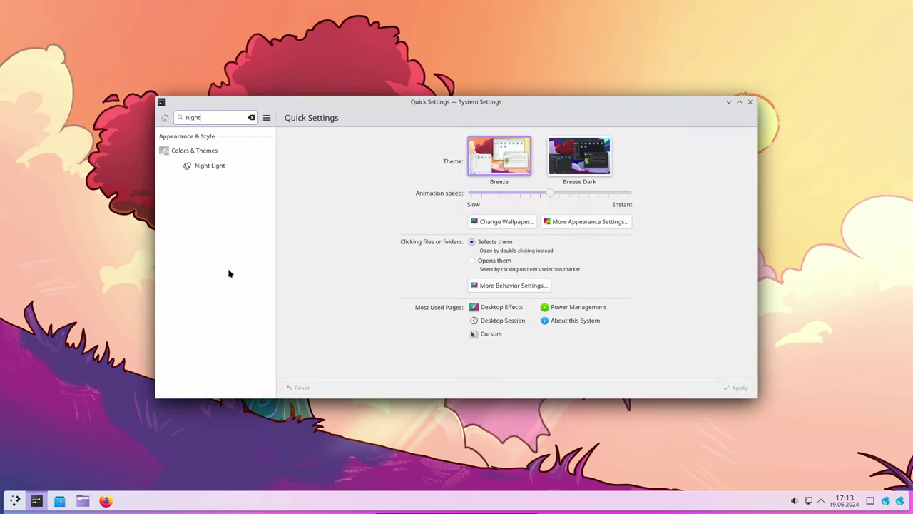
left_click(221, 170)
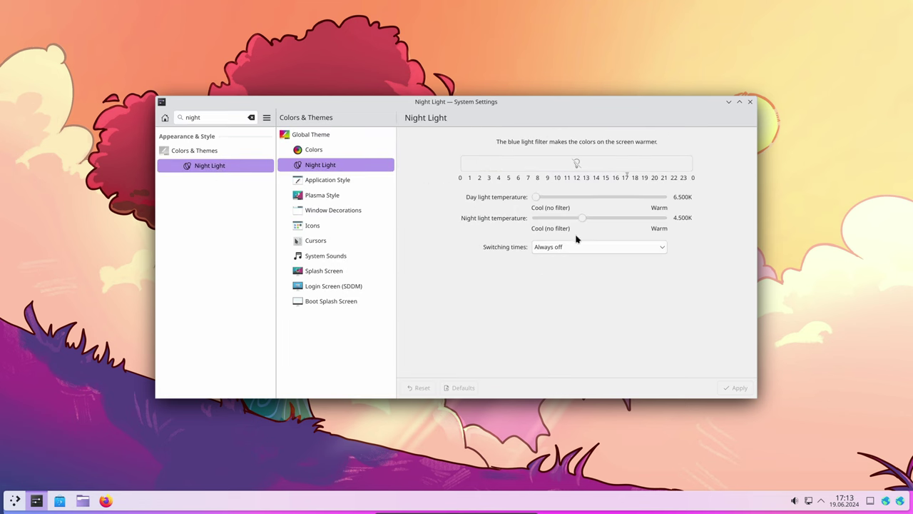
left_click(619, 249)
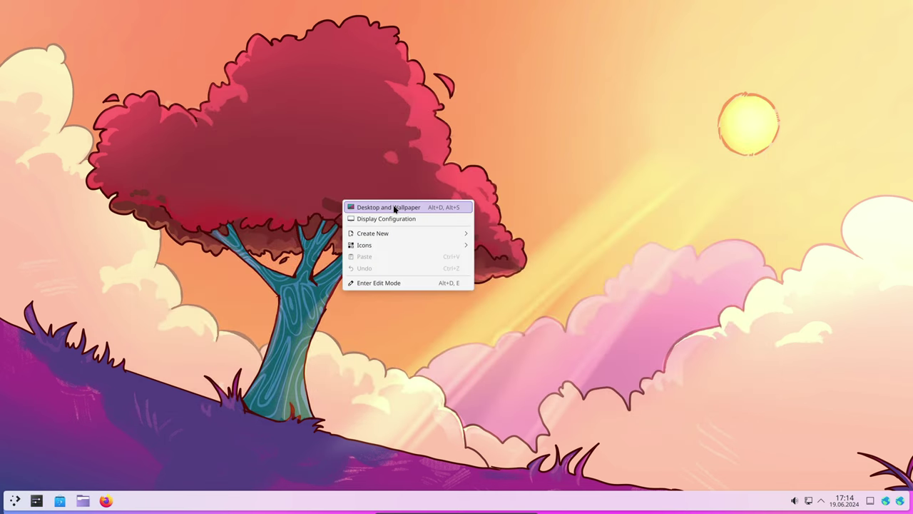
Step: Open the desktop's wallpaper settings, enlarge and reposition the window, and browse the available wallpaper images
left_click(394, 207)
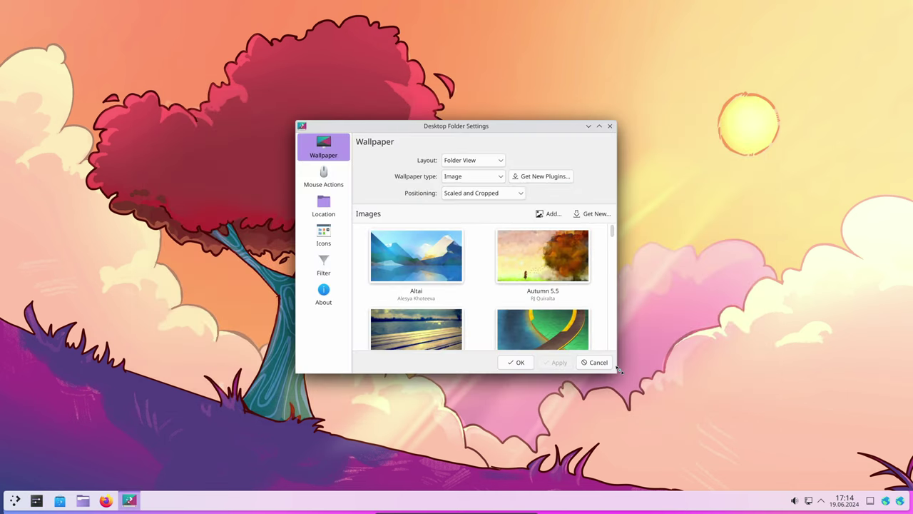
left_click_drag(619, 369, 859, 446)
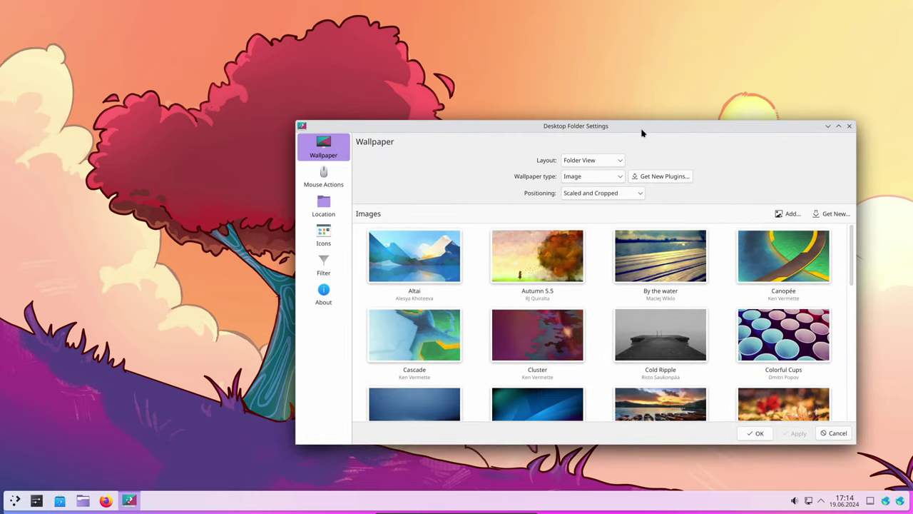
left_click_drag(641, 133, 498, 70)
scroll(591, 188, "down", 1)
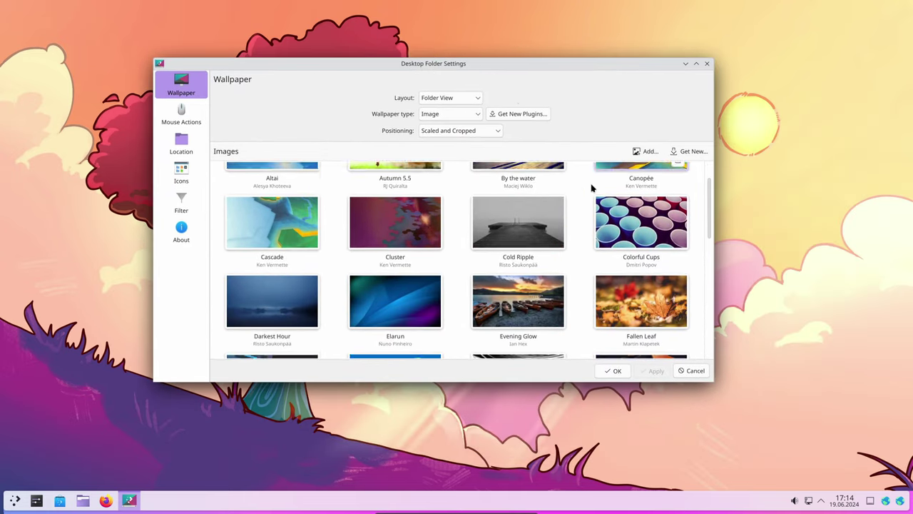
Step: Set the Evening Glow image as the desktop wallpaper and close the wallpaper settings
scroll(596, 196, "down", 3)
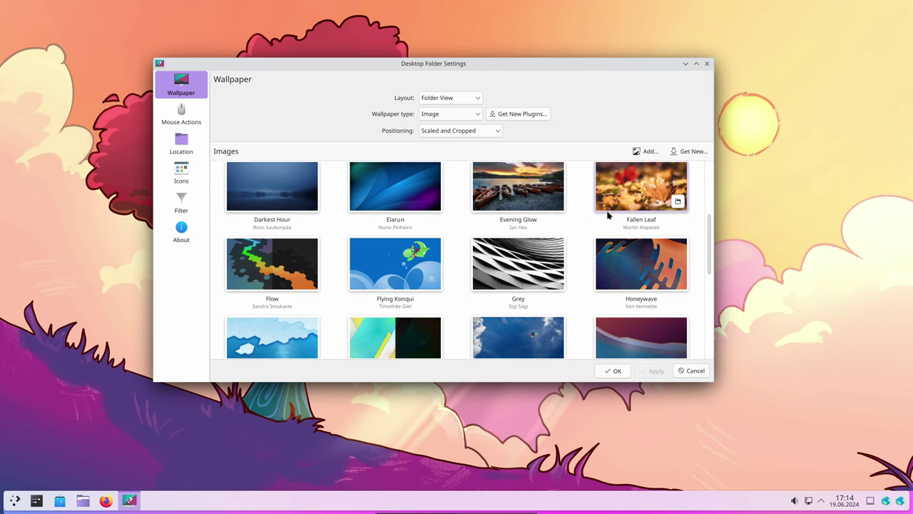
left_click(518, 187)
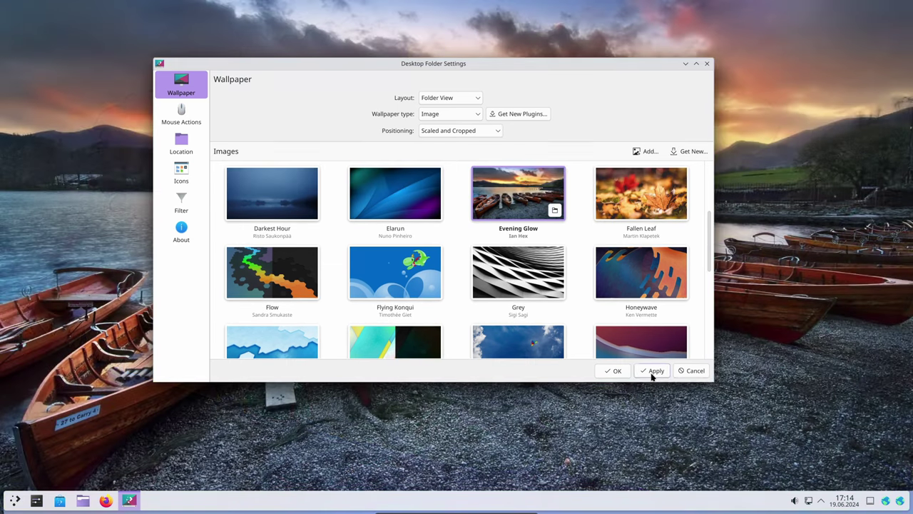
left_click(617, 370)
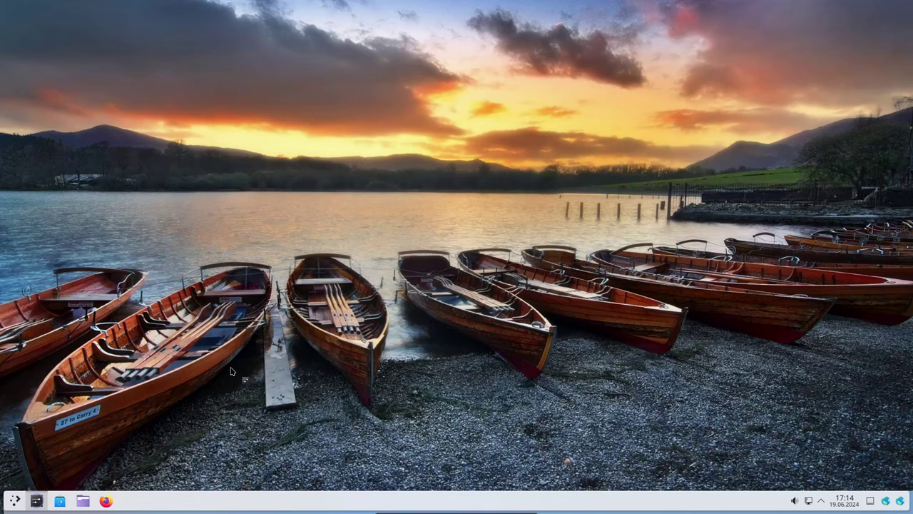
Step: Apply the Breeze Dark global theme with only its appearance settings in System Settings, then close the window
scroll(214, 241, "down", 4)
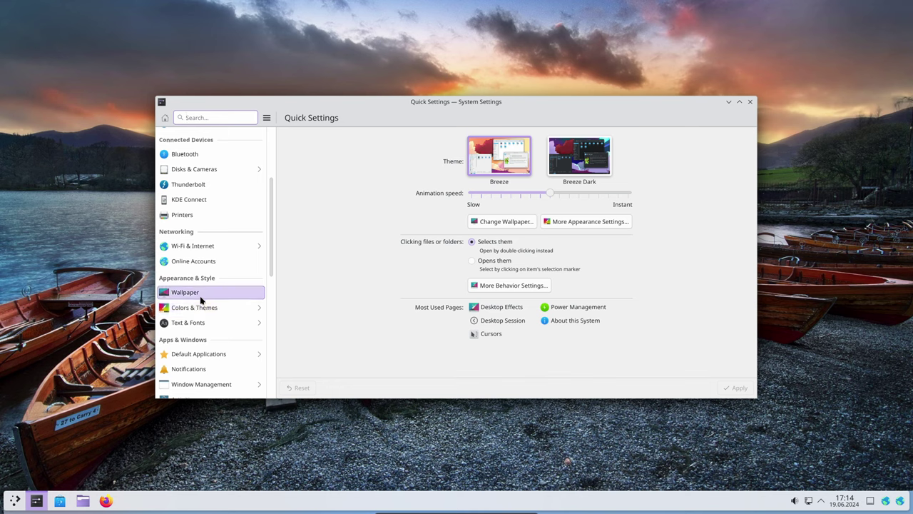
left_click(204, 306)
left_click(549, 158)
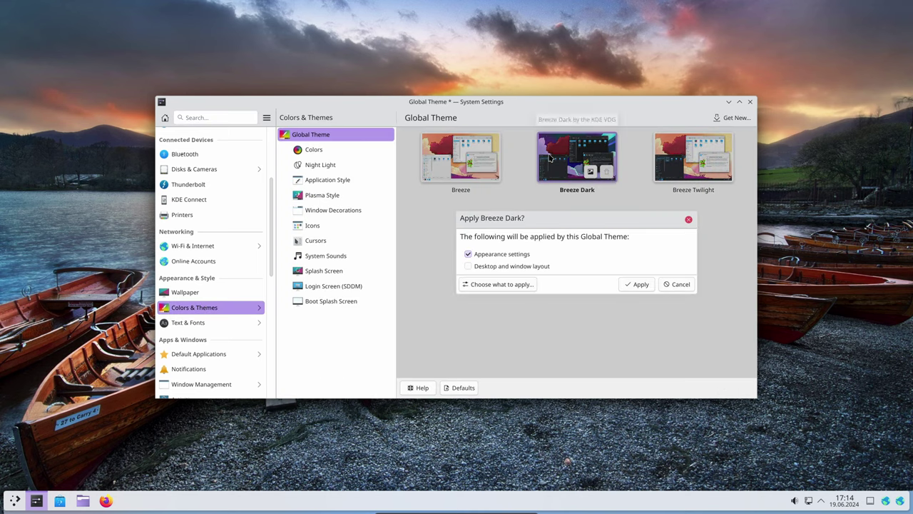
left_click(640, 285)
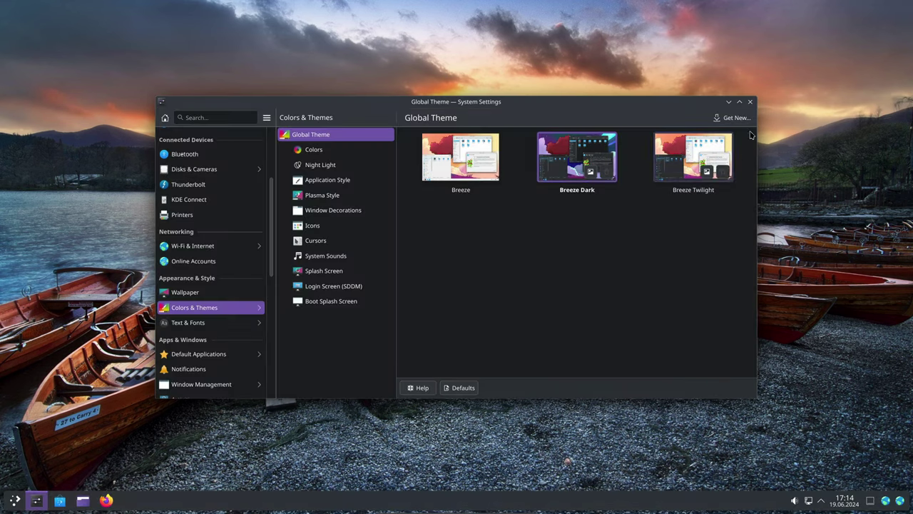
left_click(750, 102)
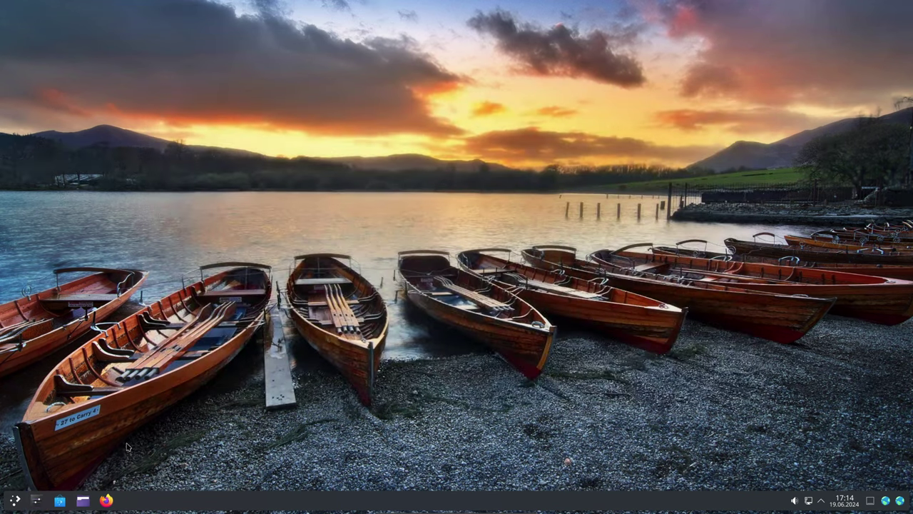
Step: Open the Home folder in Dolphin, enlarge and reposition the window to show the dark theme, and close it
left_click(82, 500)
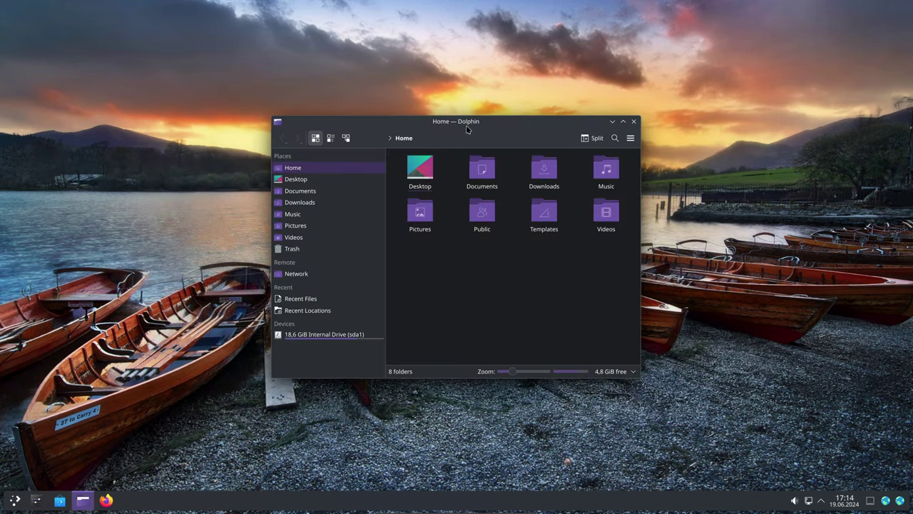
left_click_drag(617, 327, 835, 381)
left_click_drag(593, 85, 500, 94)
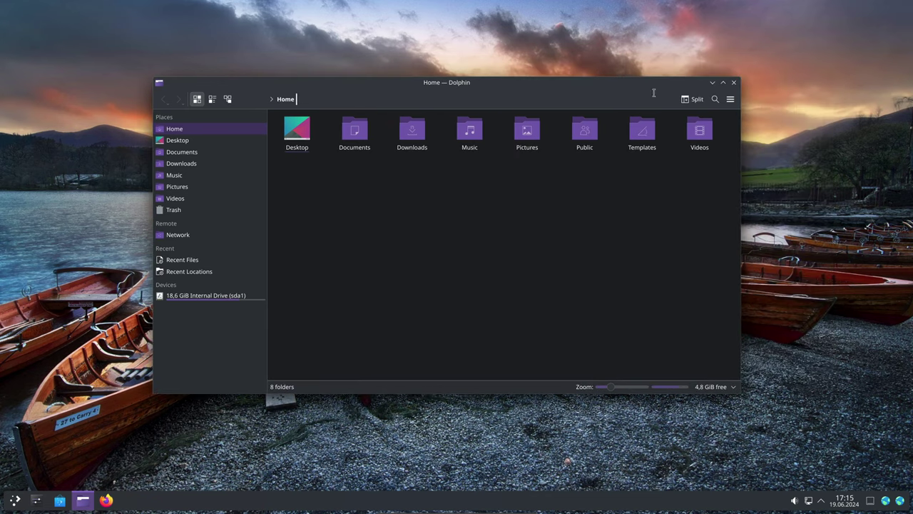
left_click(735, 84)
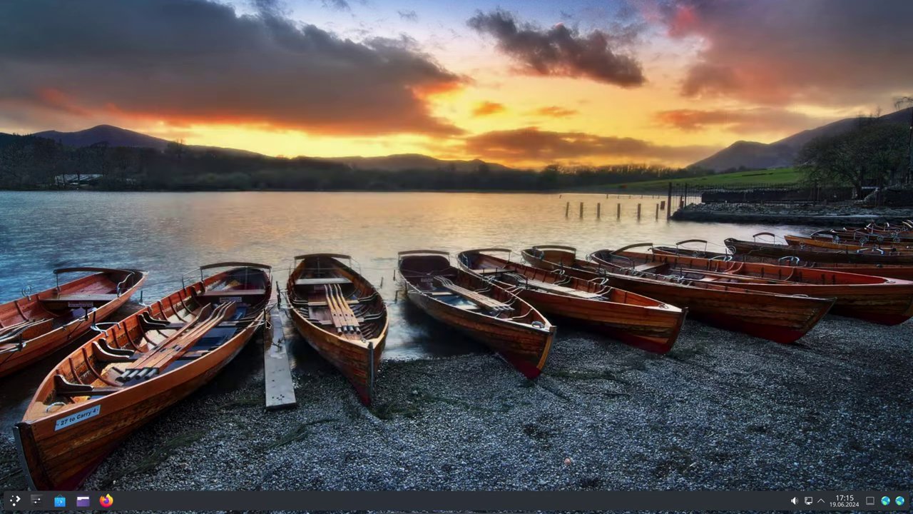